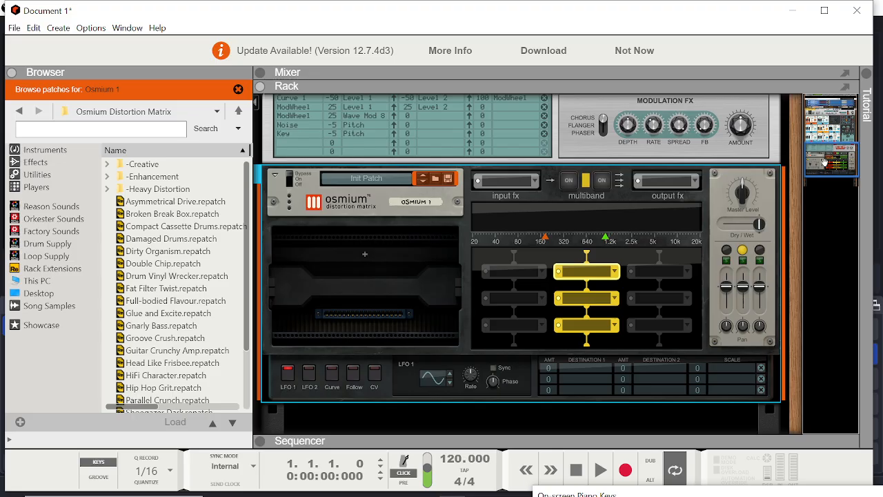
Examine the effect types offered for Osmium's empty effect slot and the Algoritm synthesizer feeding it
click(367, 253)
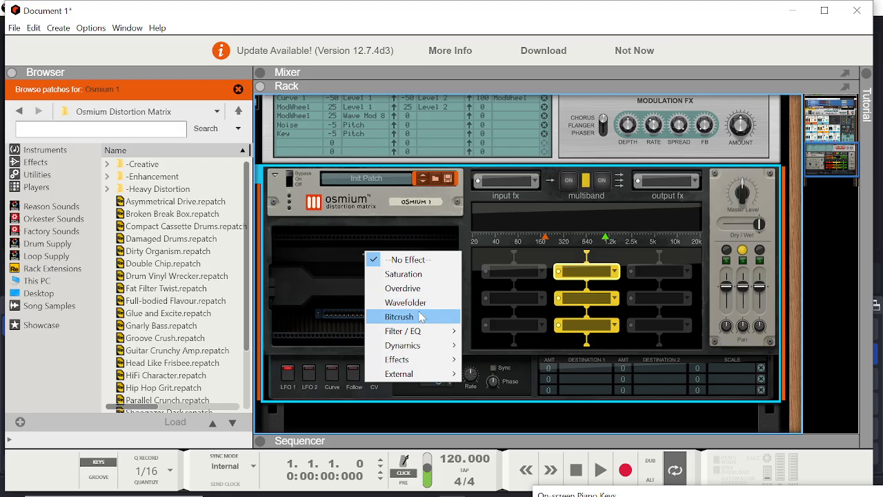
mouse_move(427, 337)
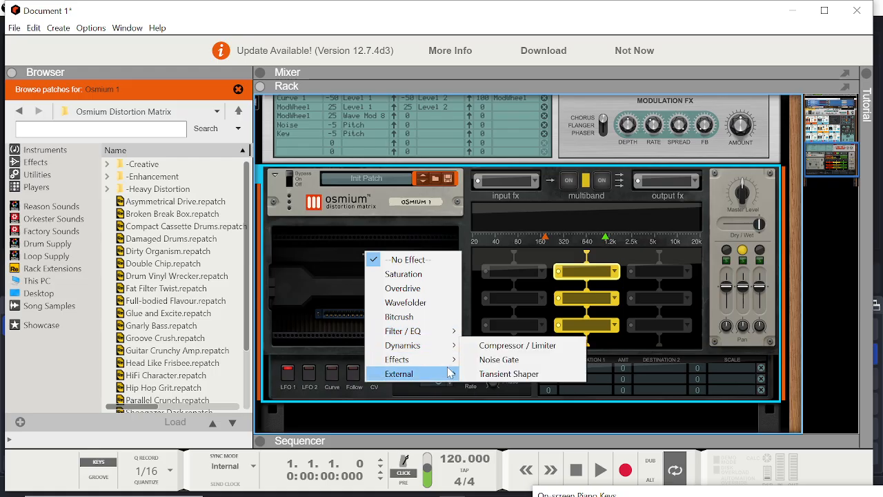
mouse_move(455, 365)
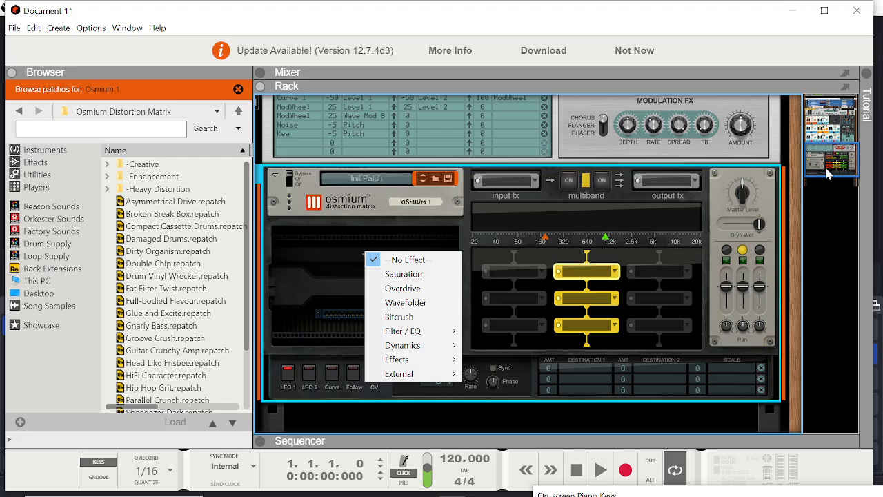
drag(826, 169, 806, 131)
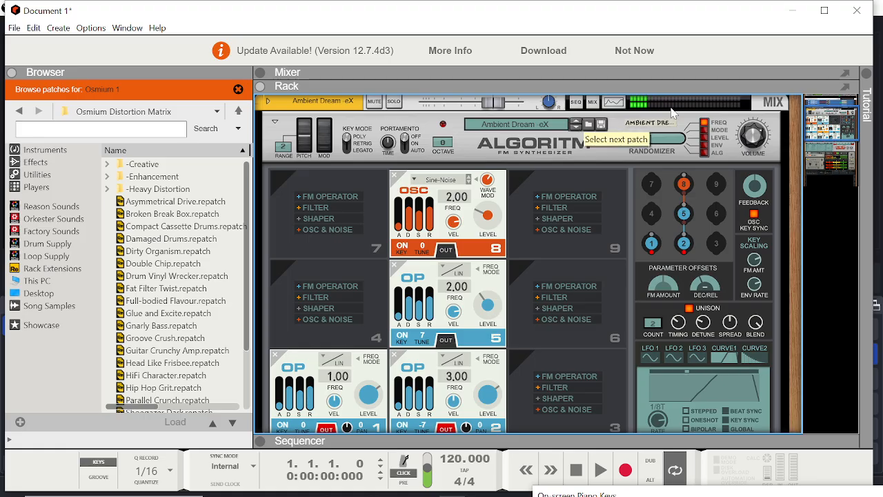
drag(840, 121, 842, 166)
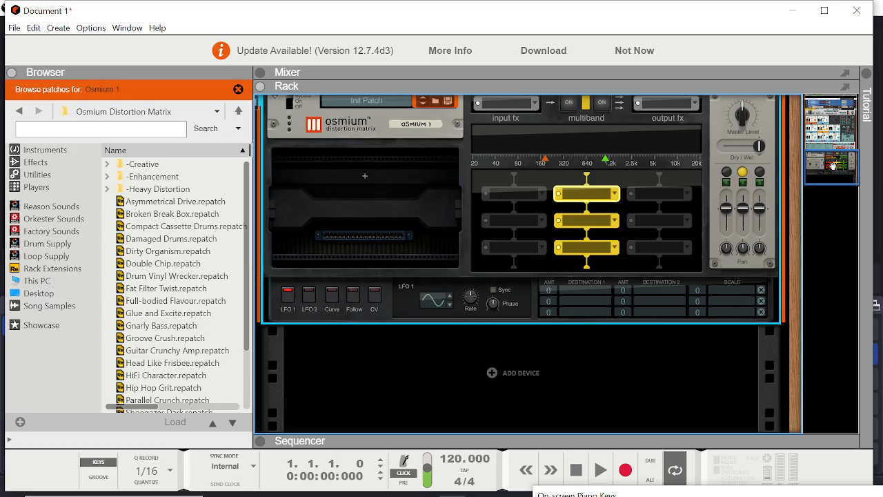
drag(832, 166, 813, 123)
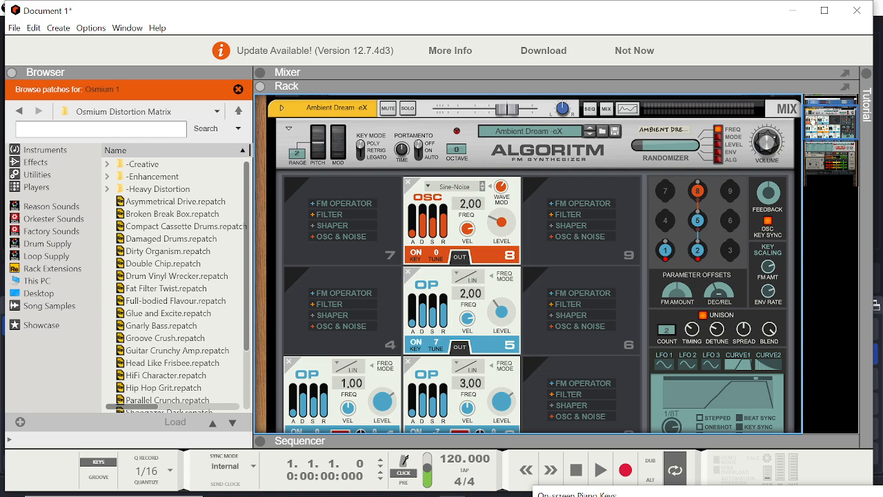
drag(813, 121, 814, 120)
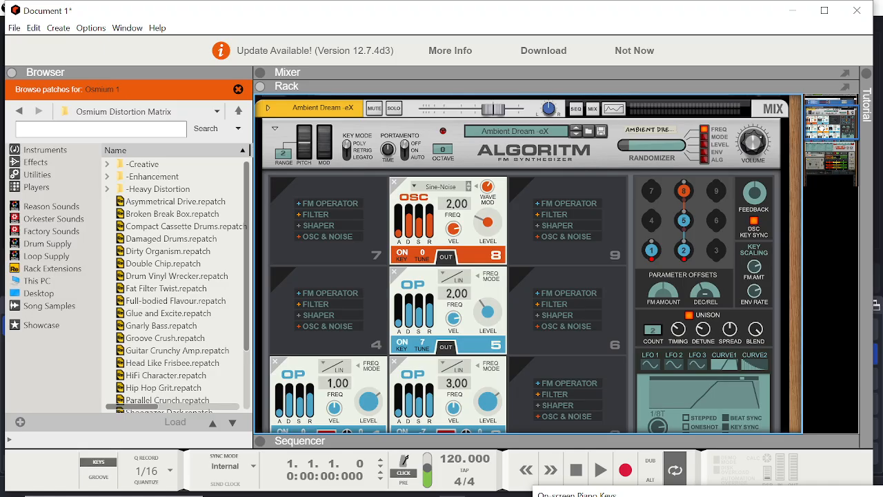
drag(821, 126, 824, 162)
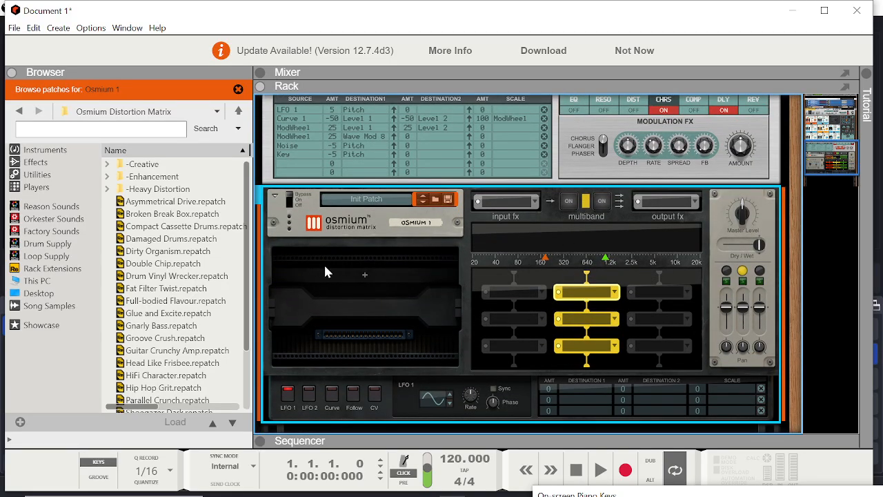
Load the Wavefolder effect into the first slot of Osmium's middle band
click(359, 276)
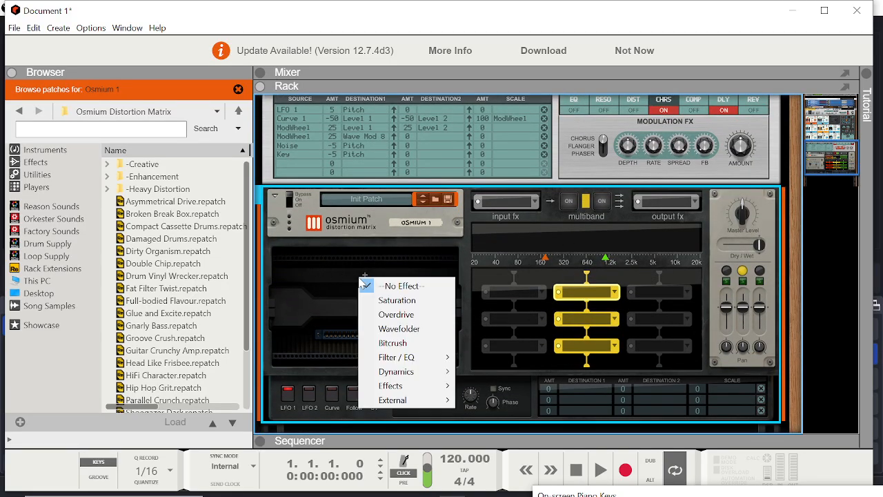
click(427, 330)
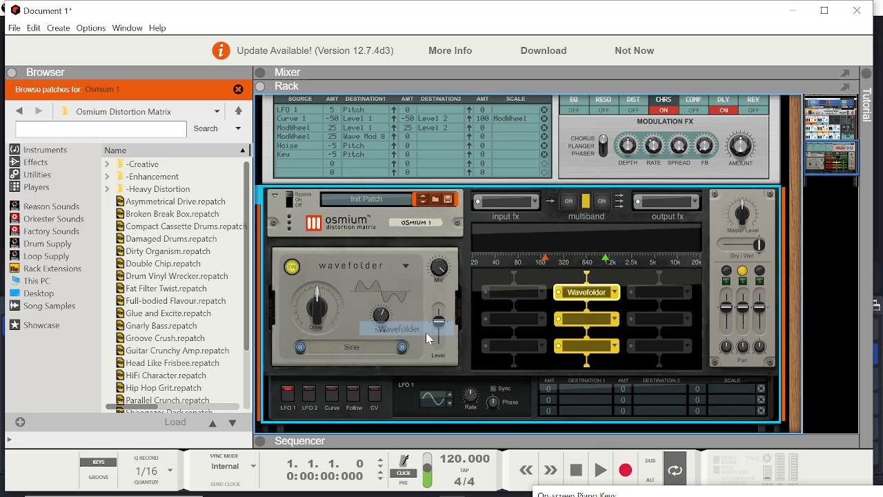
click(405, 266)
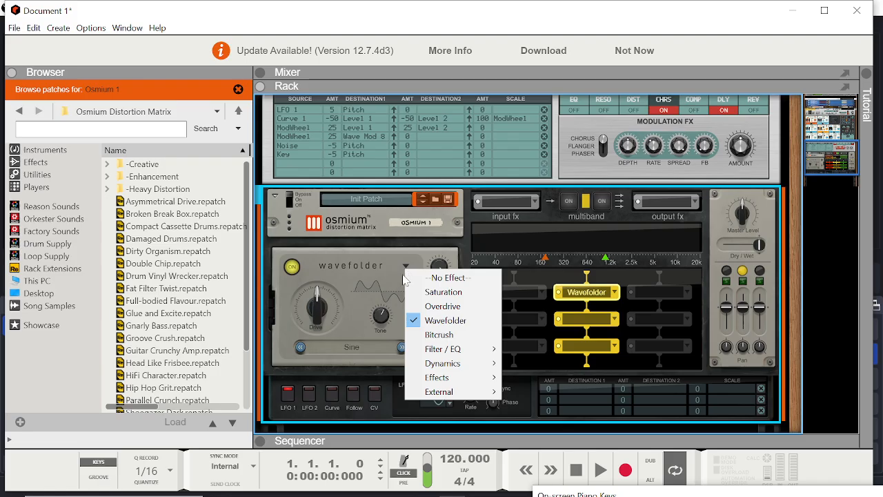
click(348, 305)
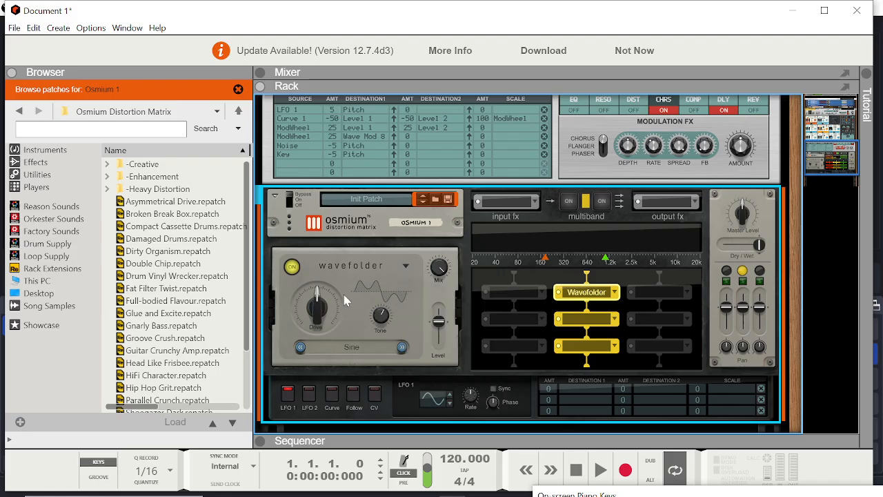
Cycle through the Wavefolder's waveshapes, including Asymmetric and Triangle-Sine, and select Triangle
click(402, 346)
click(402, 347)
click(402, 346)
click(402, 347)
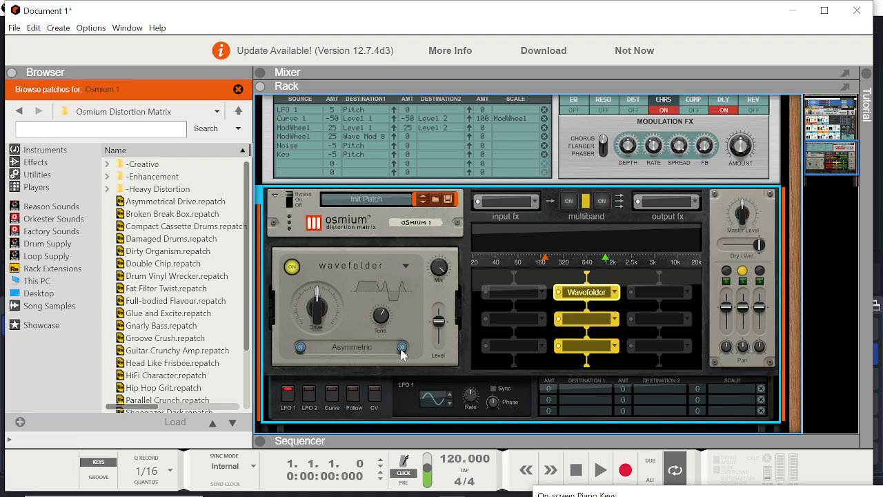
click(301, 347)
click(300, 347)
click(301, 347)
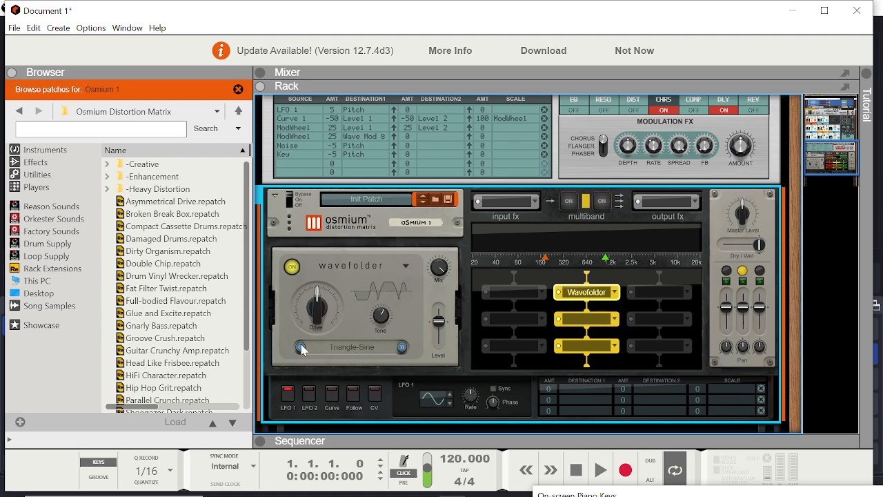
click(301, 347)
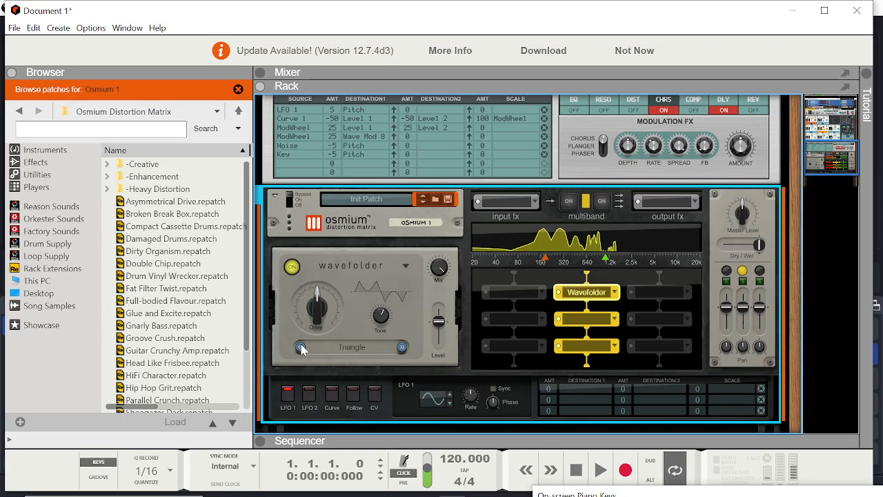
Switch Osmium off and back on to compare the sound, and raise the Wavefolder's Drive slightly above its midpoint
click(292, 203)
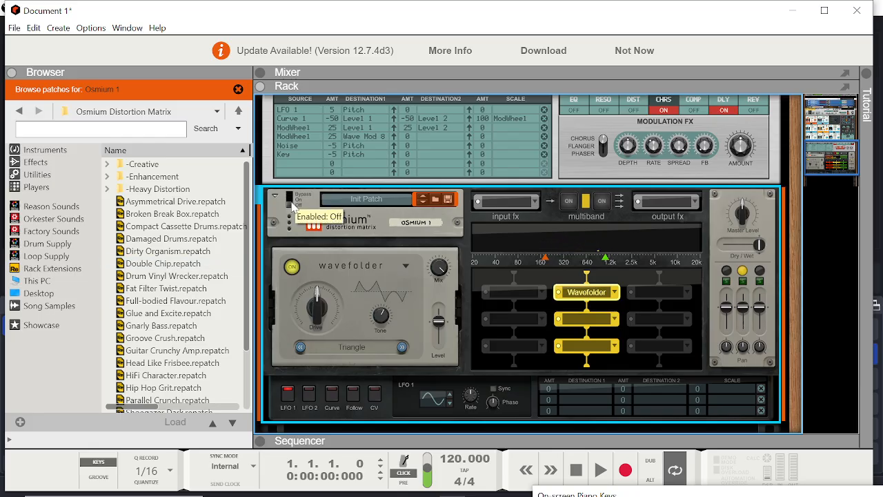
click(293, 204)
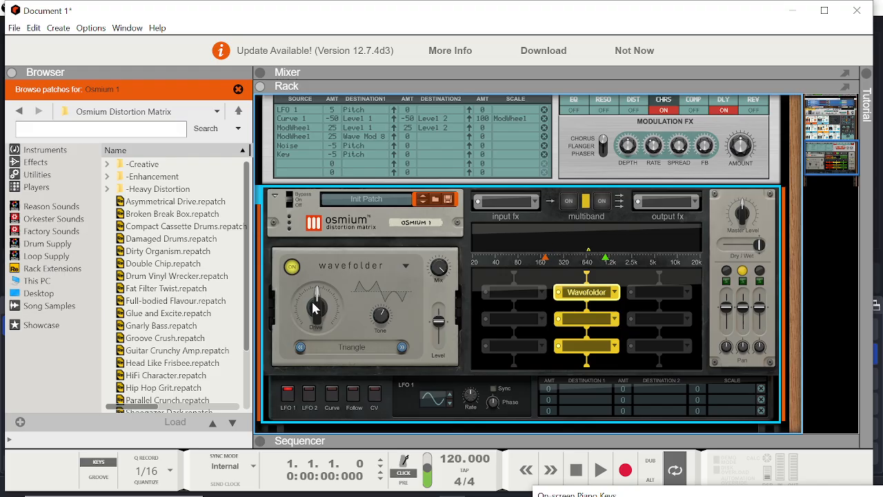
mouse_move(309, 289)
mouse_move(309, 288)
mouse_down()
mouse_move(301, 263)
mouse_move(300, 288)
mouse_up()
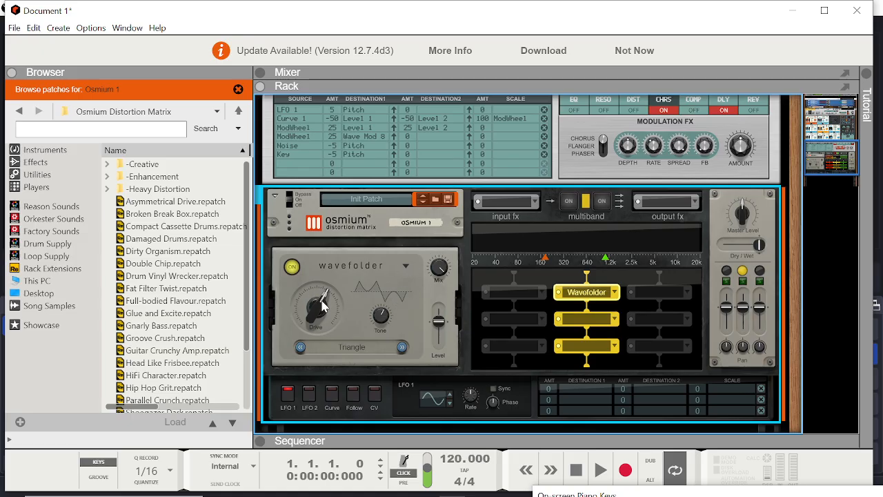
Replace the Wavefolder with Saturation and try its Vinyl and Tape types before setting the type to Solid
click(408, 268)
click(393, 293)
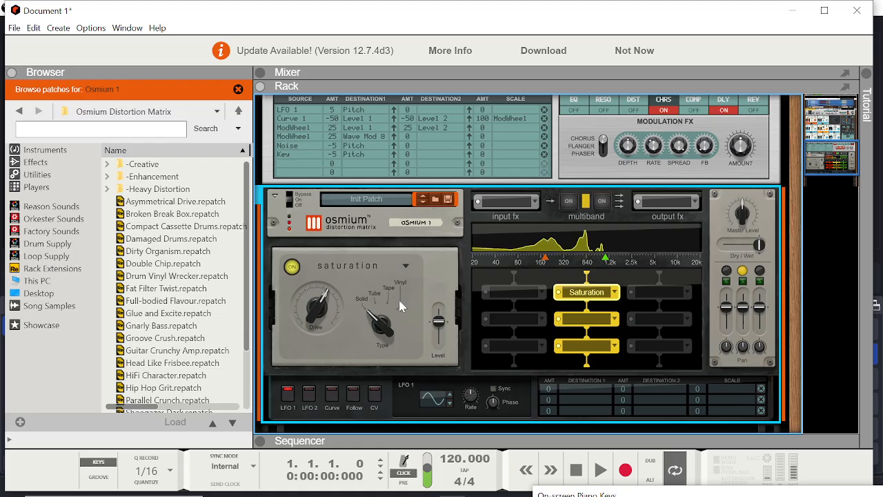
drag(384, 331, 348, 169)
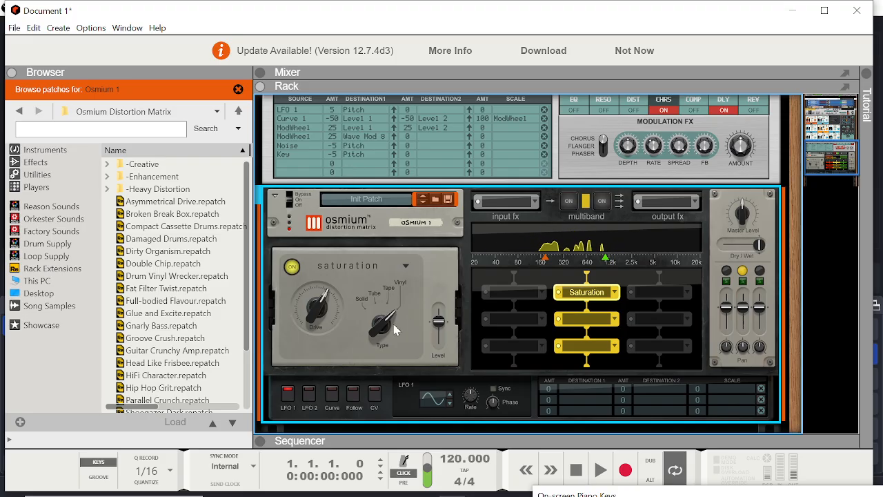
drag(386, 330, 392, 365)
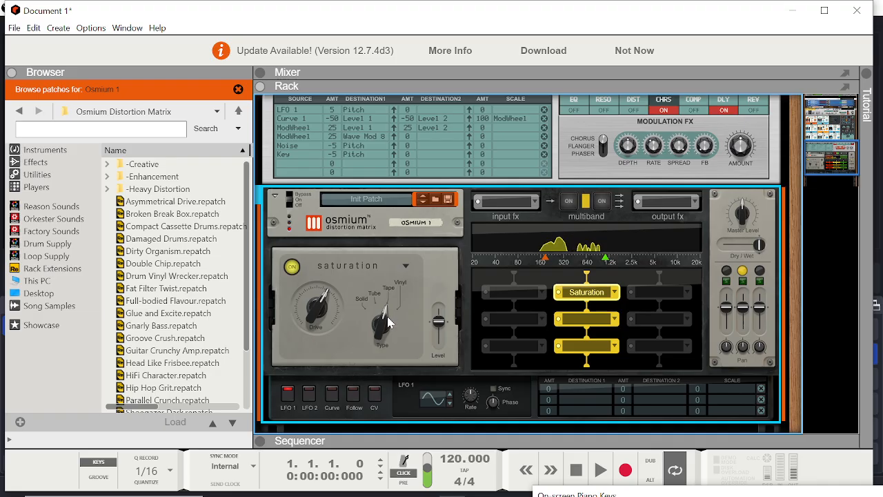
drag(383, 335, 444, 461)
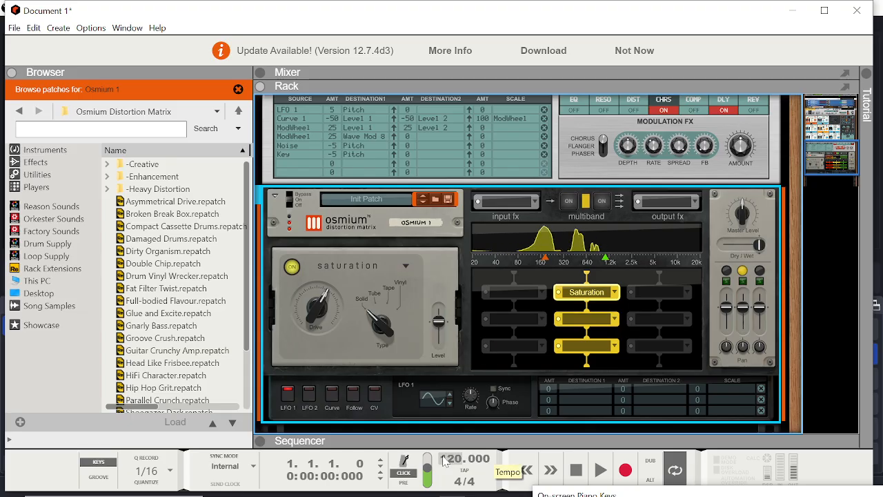
Replace Saturation with Overdrive, set its mode to EVEN and increase the Drive further
click(406, 267)
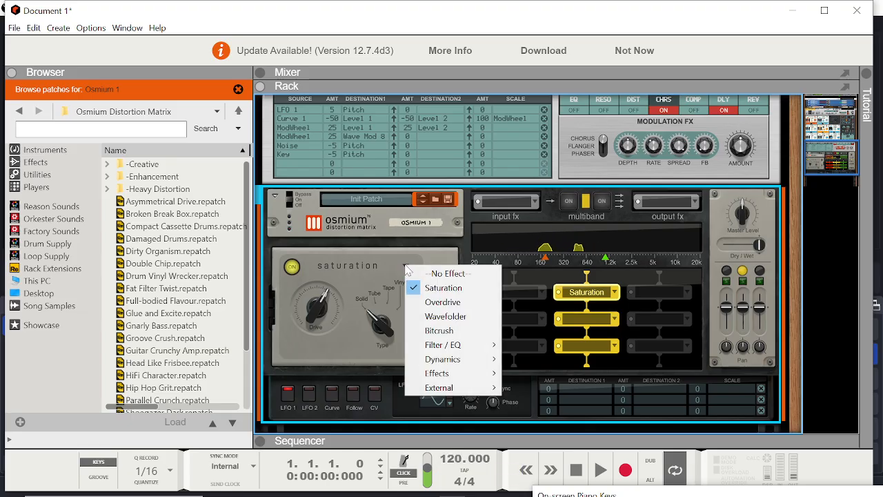
click(428, 302)
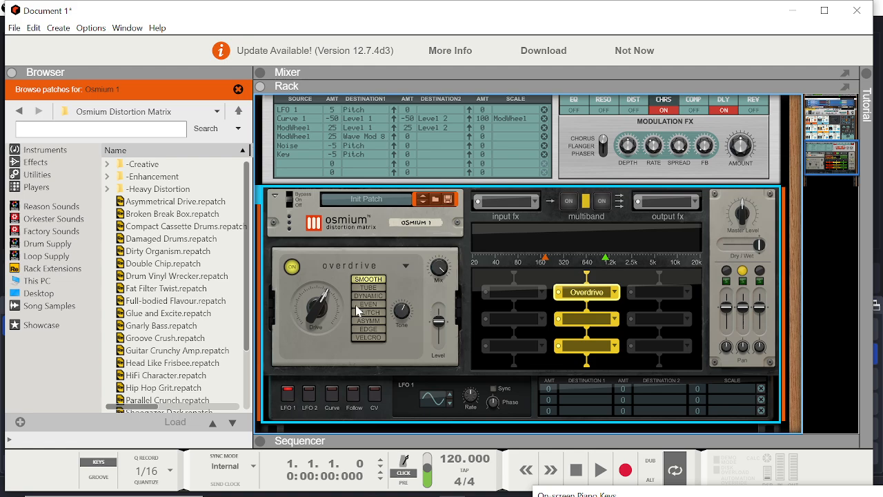
mouse_move(331, 309)
click(379, 305)
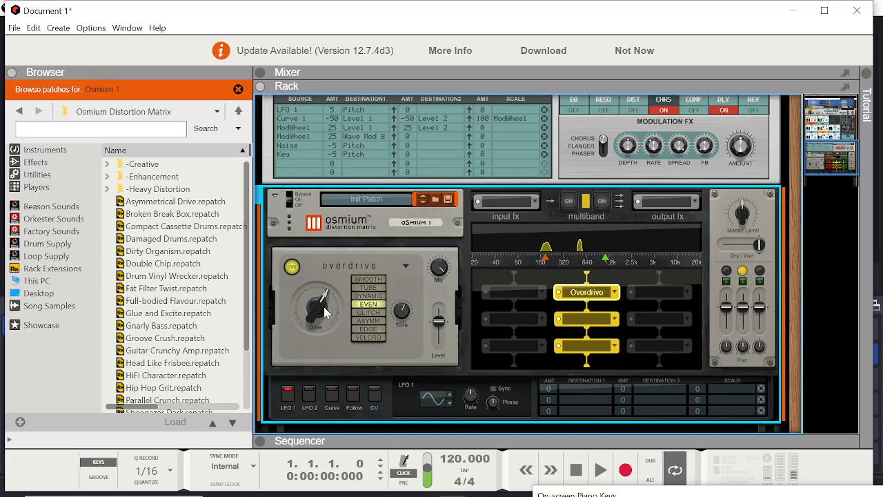
drag(326, 312, 313, 284)
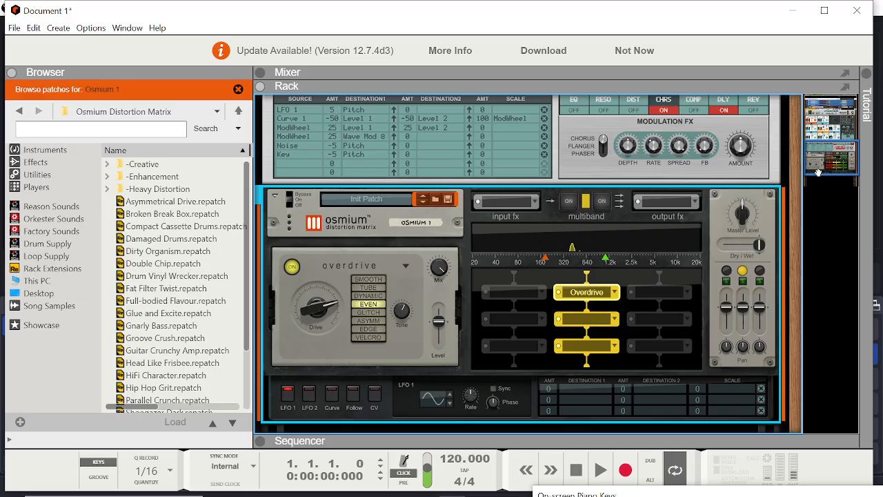
Load the Lead Guitar patch from the 2. Lead folder of Algoritm FM Synthesizer into the Algoritm device
drag(830, 164, 832, 121)
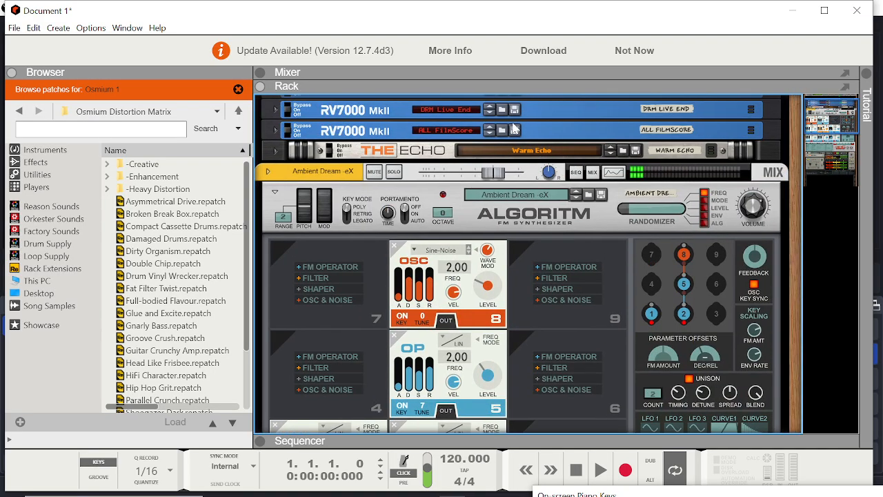
click(589, 197)
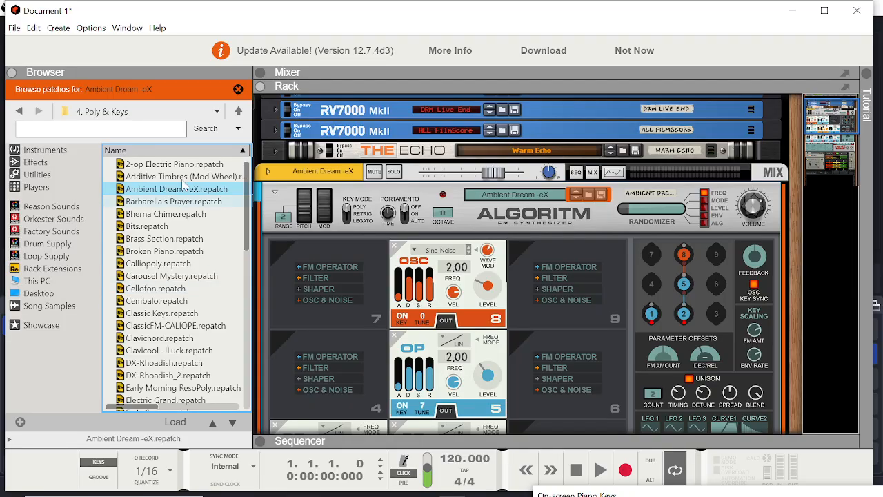
click(103, 112)
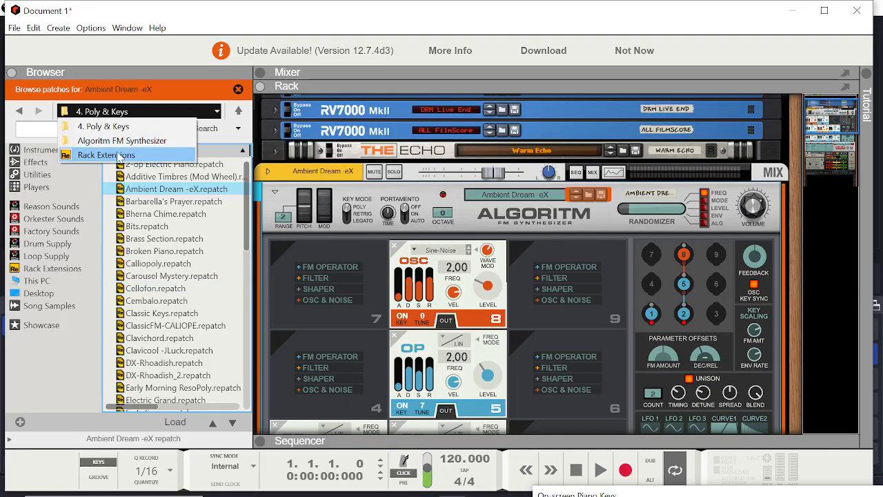
click(122, 140)
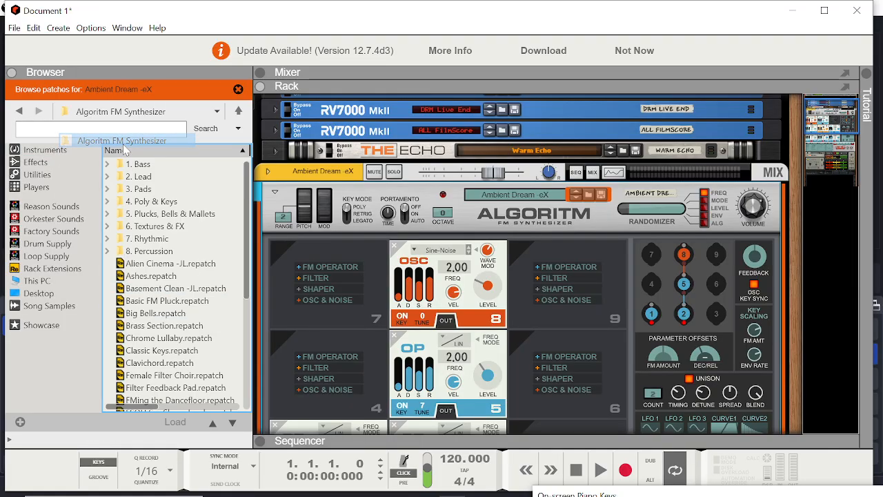
double_click(153, 177)
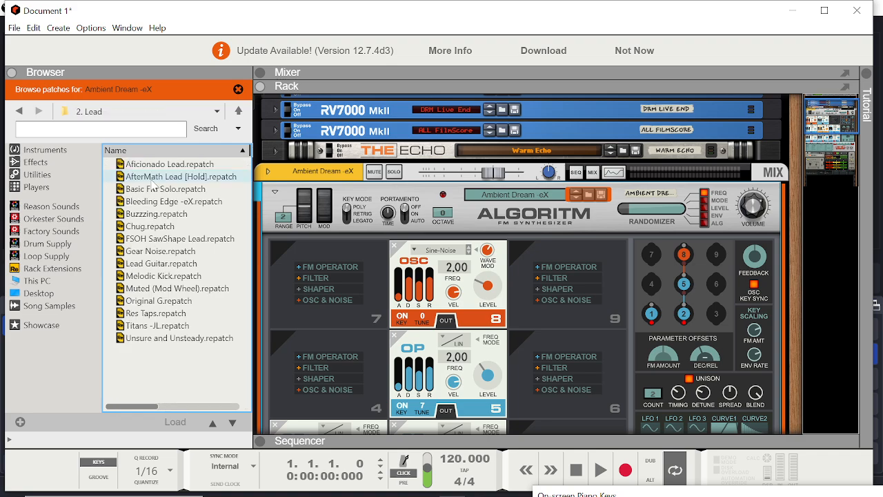
click(172, 265)
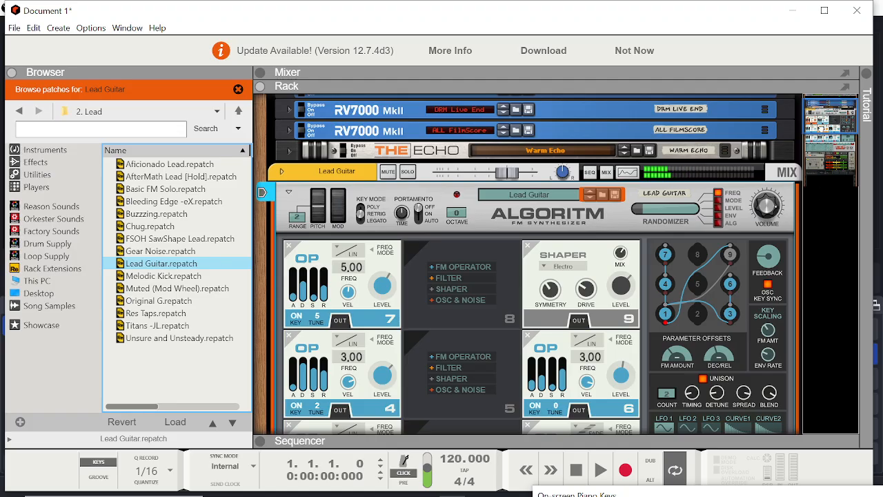
Set Osmium to Bypass and back to On to compare the Lead Guitar sound with and without Overdrive
scroll(827, 141, down, 5)
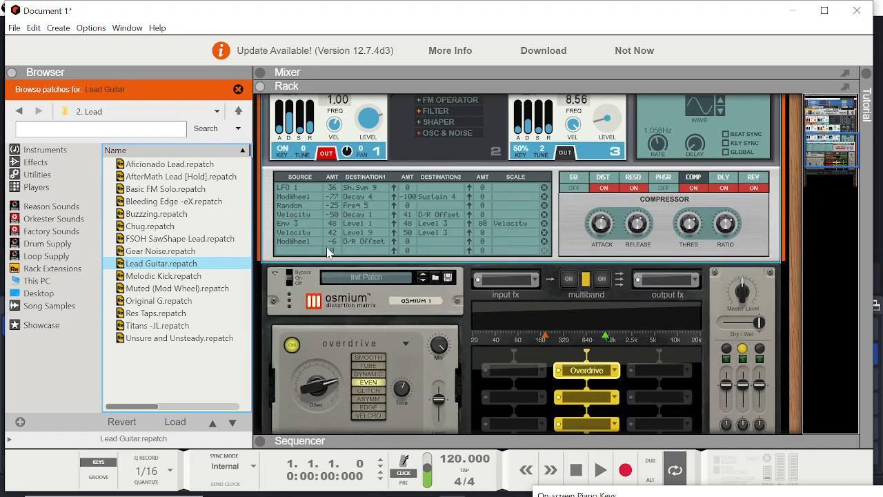
click(289, 271)
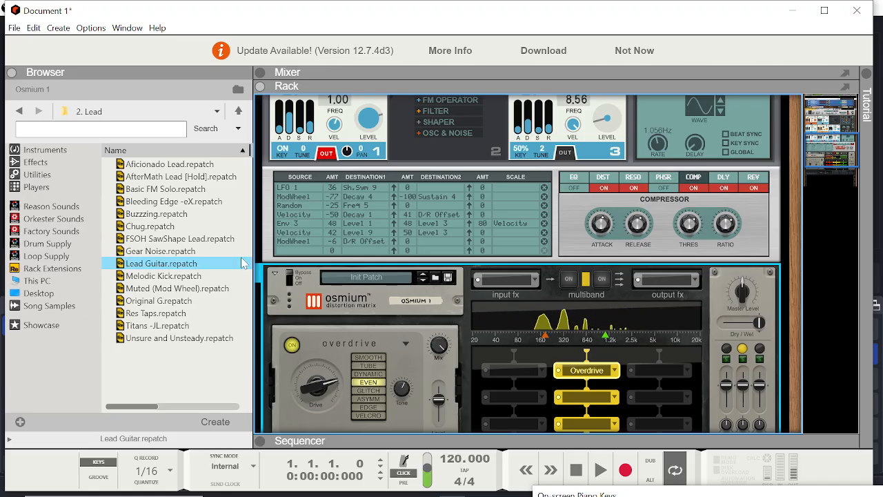
click(290, 276)
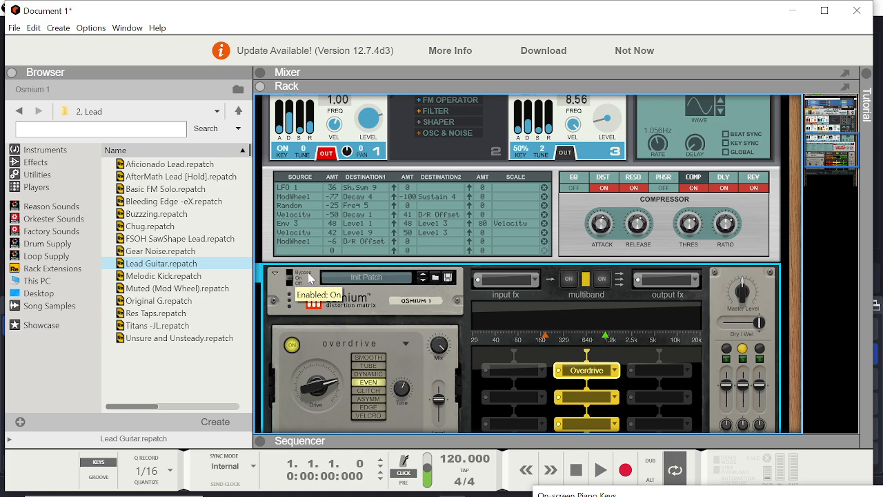
Set the Overdrive's Drive to 56.6 % and switch its mode to GLITCH
click(295, 279)
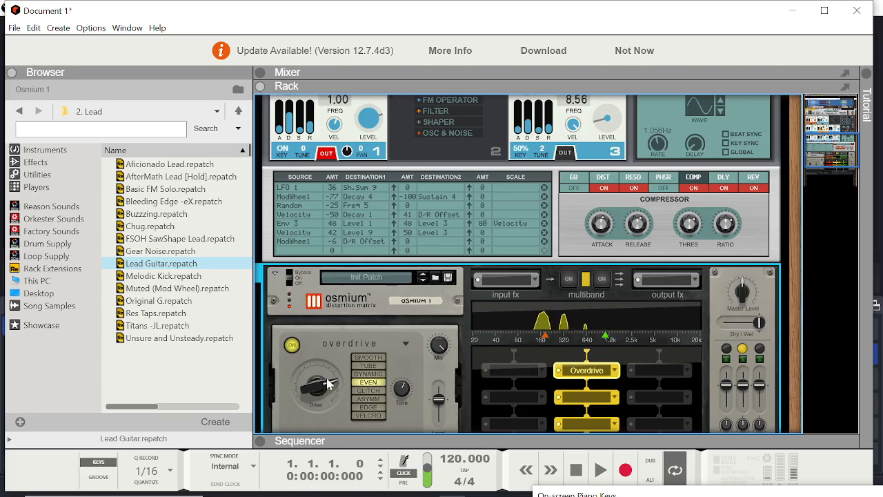
drag(330, 383, 338, 418)
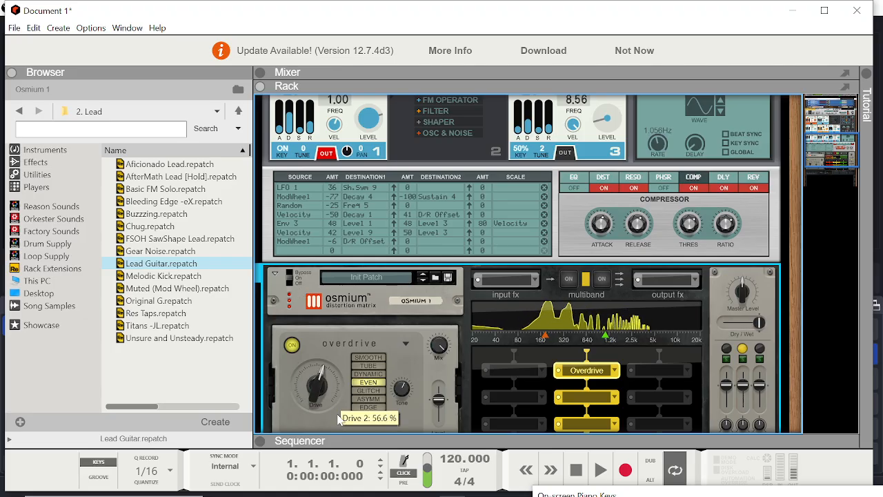
click(377, 391)
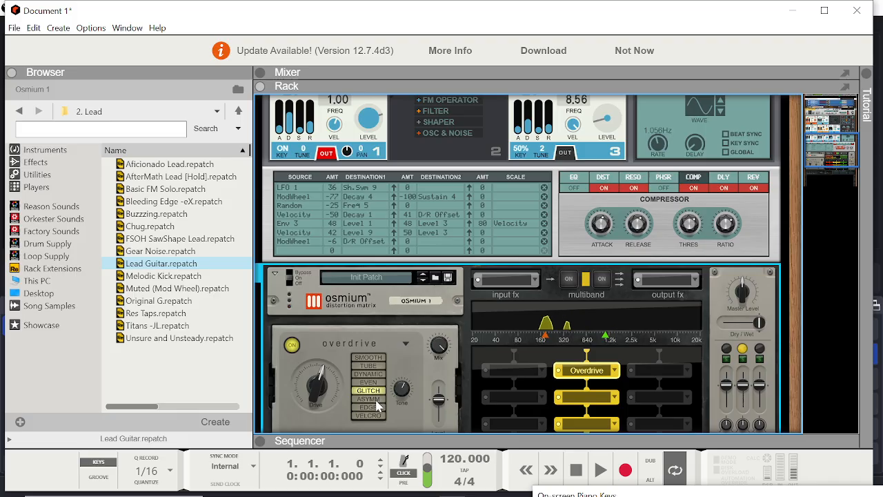
Add a Pitch Shifter to the second slot of Osmium's middle band, below the Overdrive
click(591, 400)
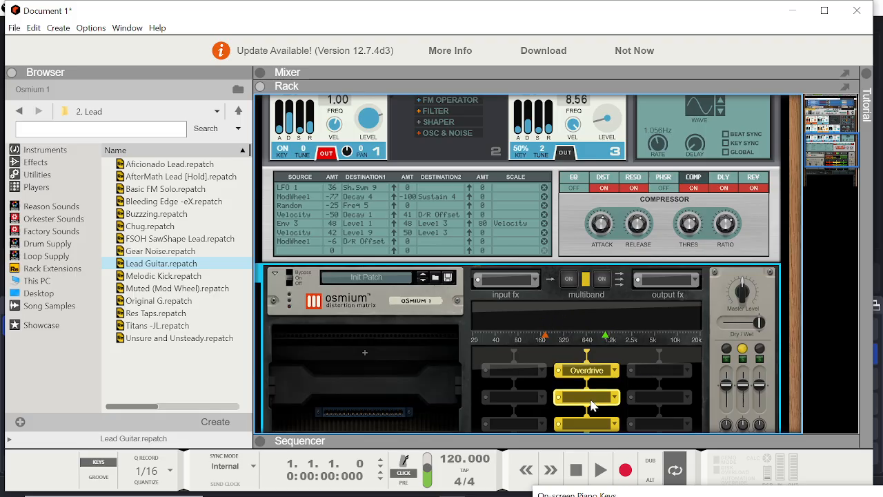
click(365, 353)
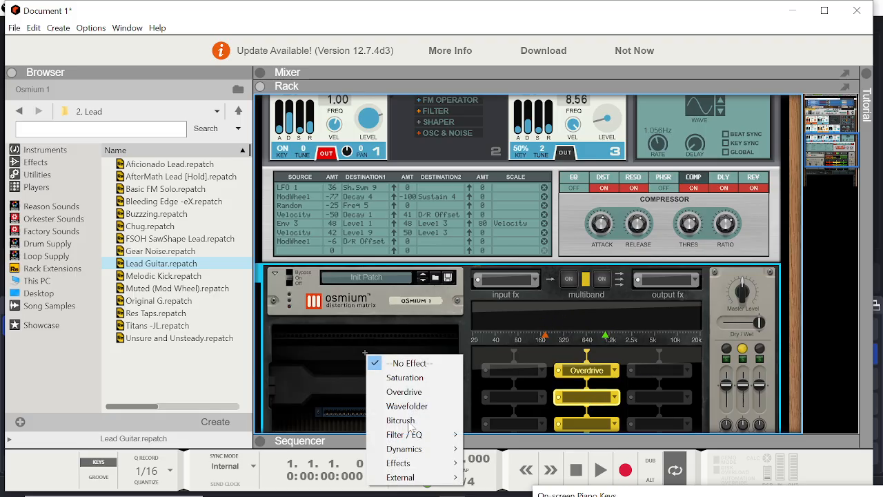
mouse_move(430, 464)
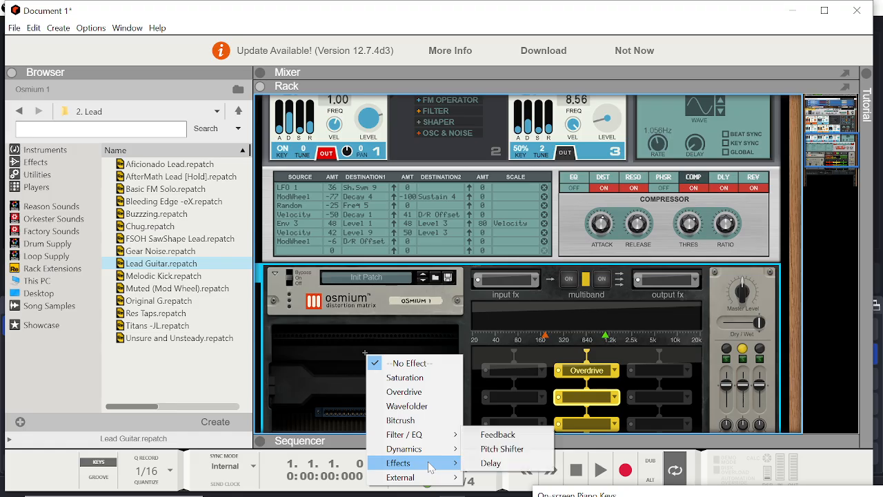
click(496, 449)
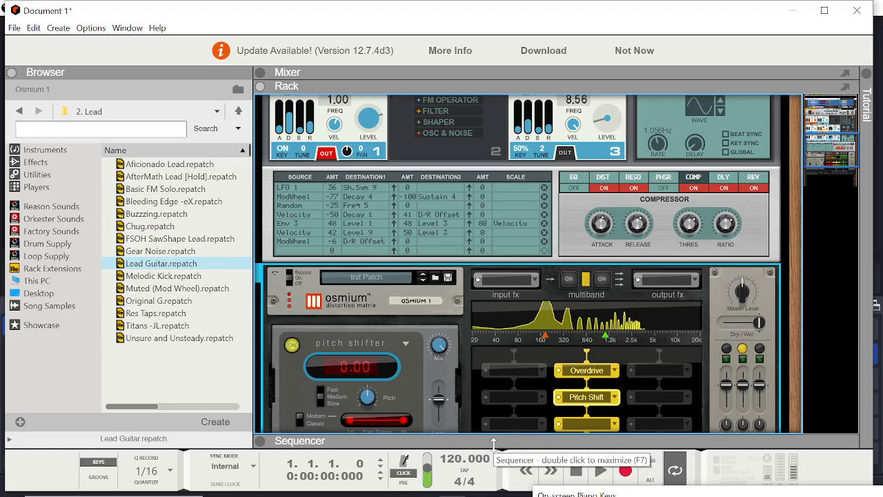
Set the Pitch Shifter's pitch to 12.00 and raise its Level slightly
mouse_move(349, 377)
mouse_down()
mouse_move(350, 389)
mouse_move(347, 376)
mouse_up()
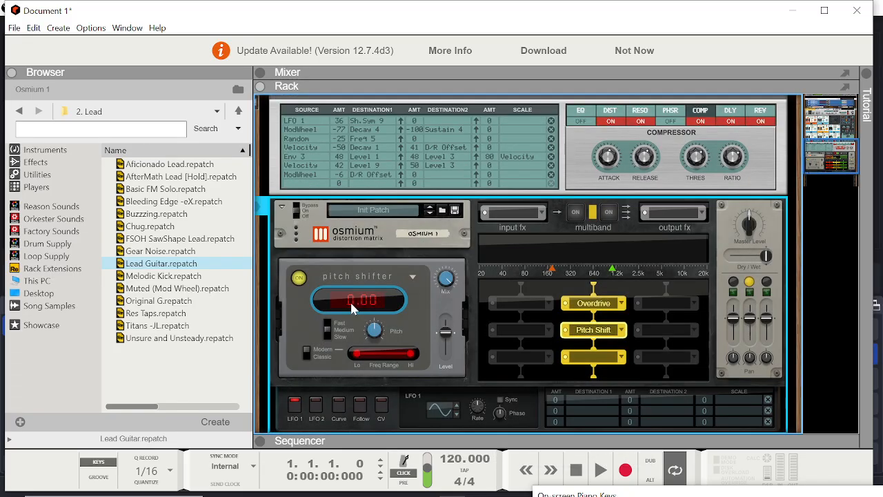
drag(349, 300, 334, 228)
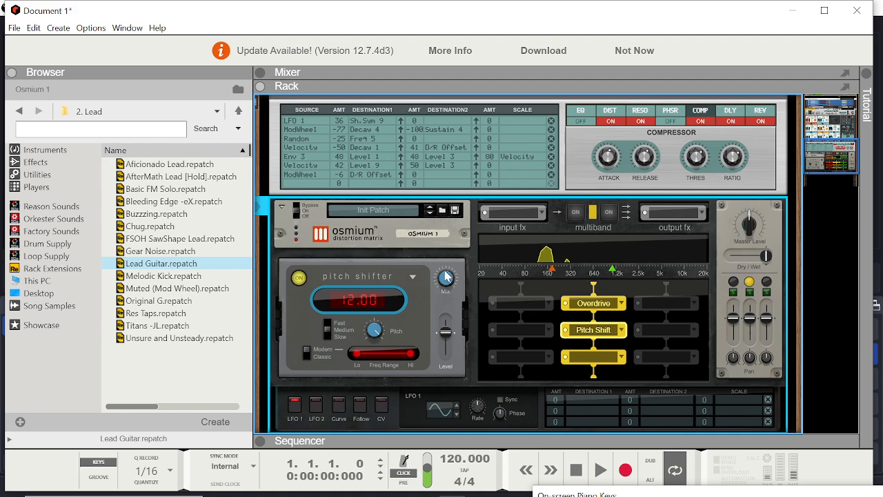
drag(496, 370, 480, 330)
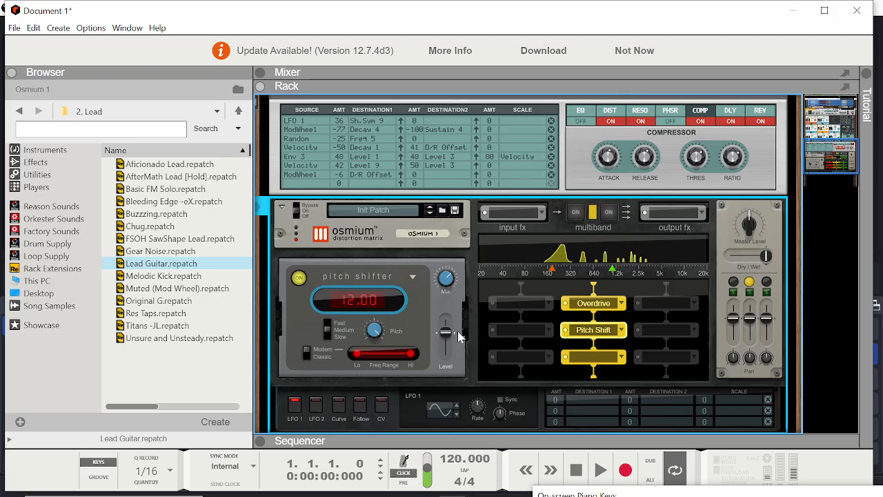
mouse_move(445, 333)
mouse_down()
mouse_move(448, 314)
mouse_move(453, 332)
mouse_up()
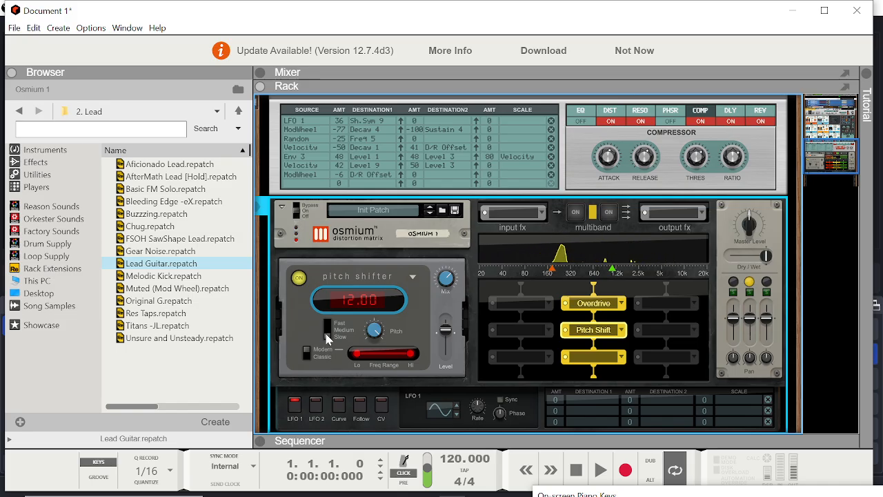
Add a Delay to the third slot of the middle band and set its time to 257 ms
click(618, 358)
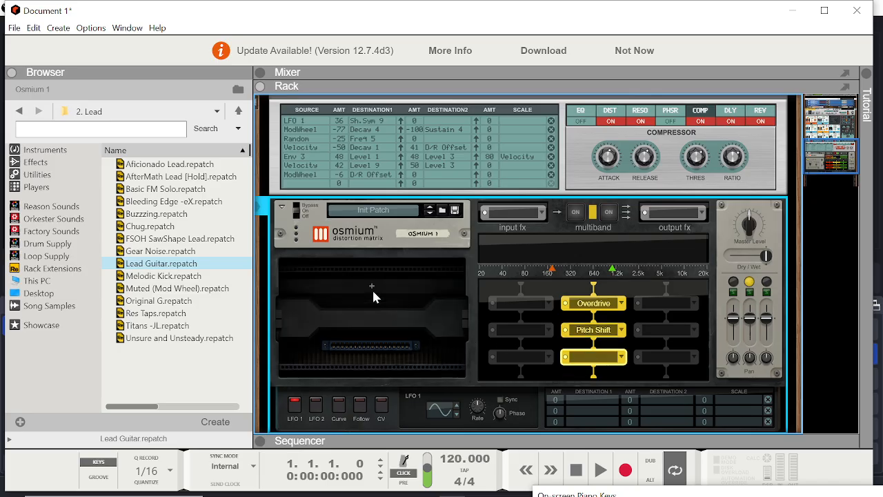
click(371, 287)
mouse_move(414, 395)
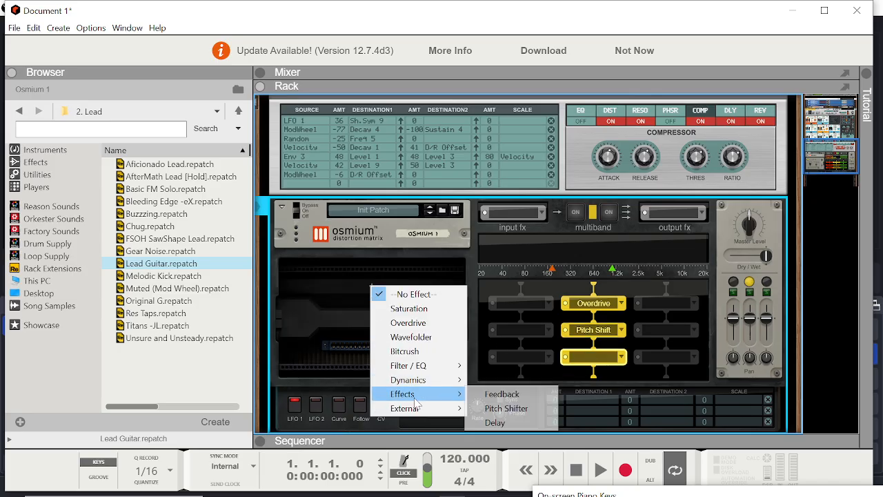
click(495, 422)
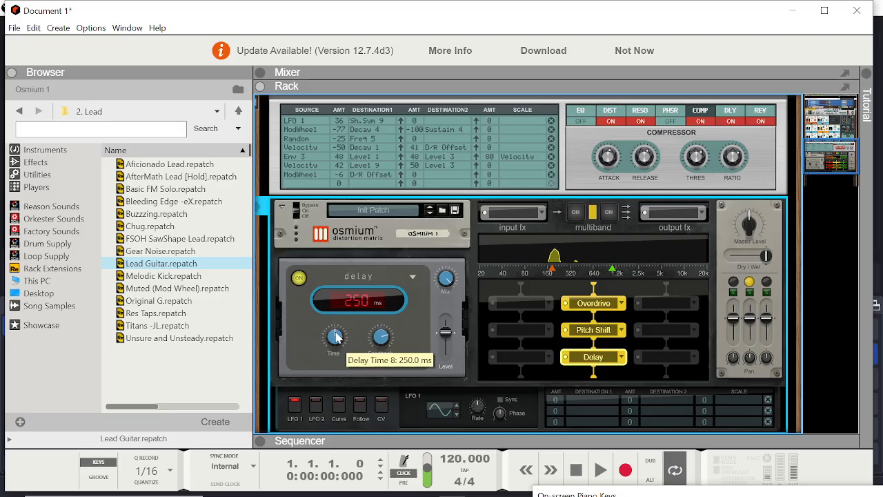
mouse_move(335, 336)
mouse_down()
mouse_move(353, 403)
mouse_move(337, 336)
mouse_up()
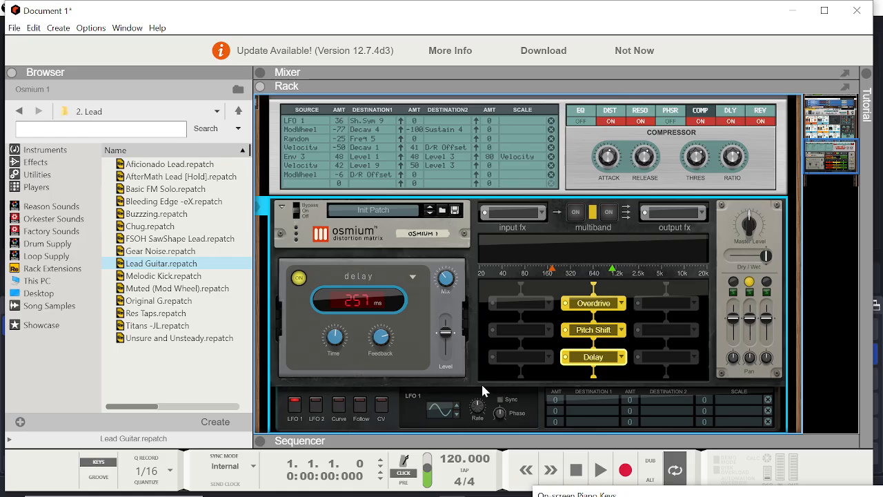
key(q)
Add a Multimode Filter to the first slot of the low band and turn that band on
click(528, 303)
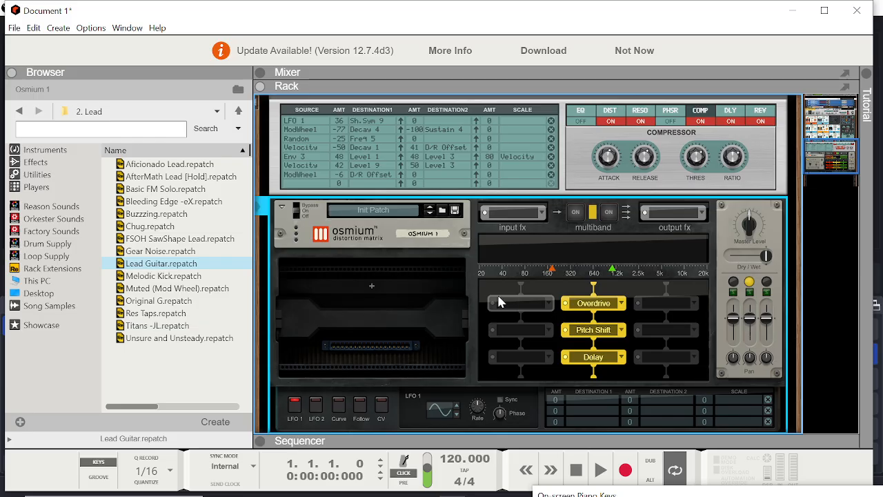
click(544, 304)
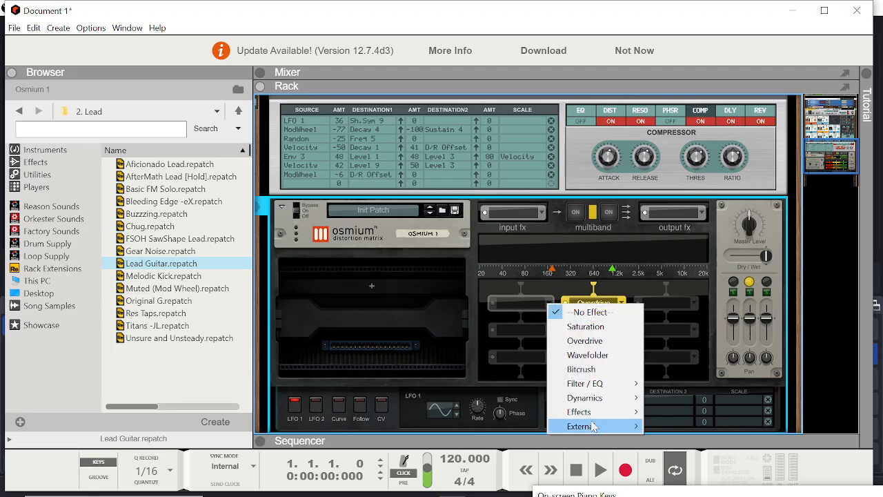
mouse_move(607, 412)
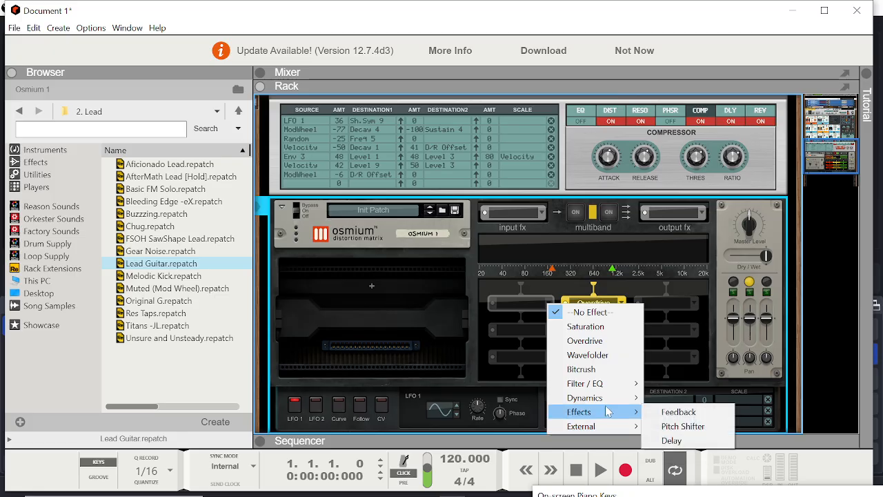
mouse_move(610, 383)
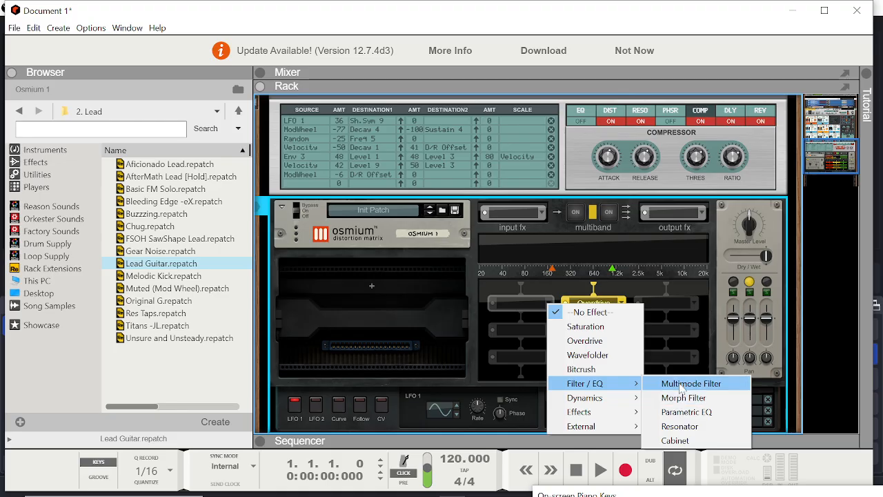
click(686, 383)
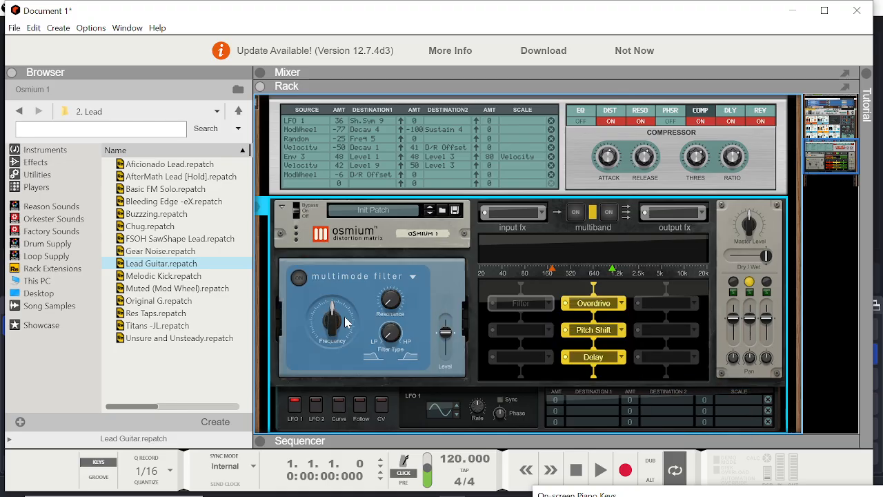
mouse_move(345, 322)
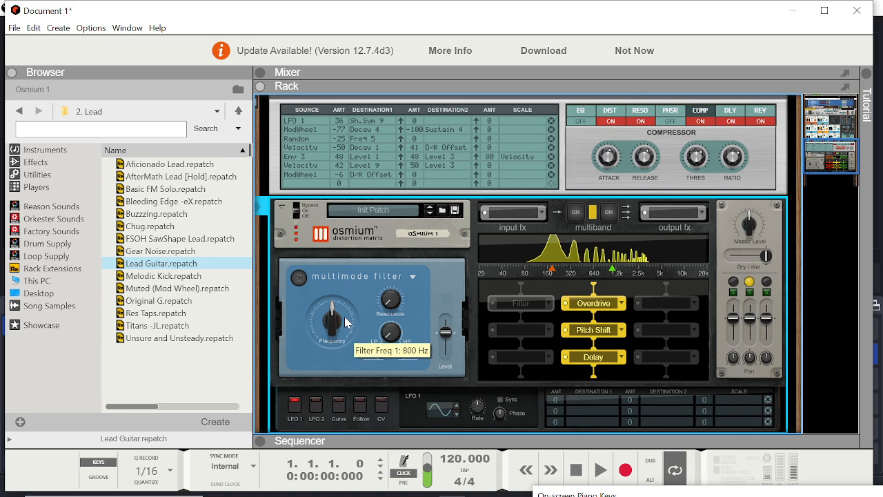
click(574, 213)
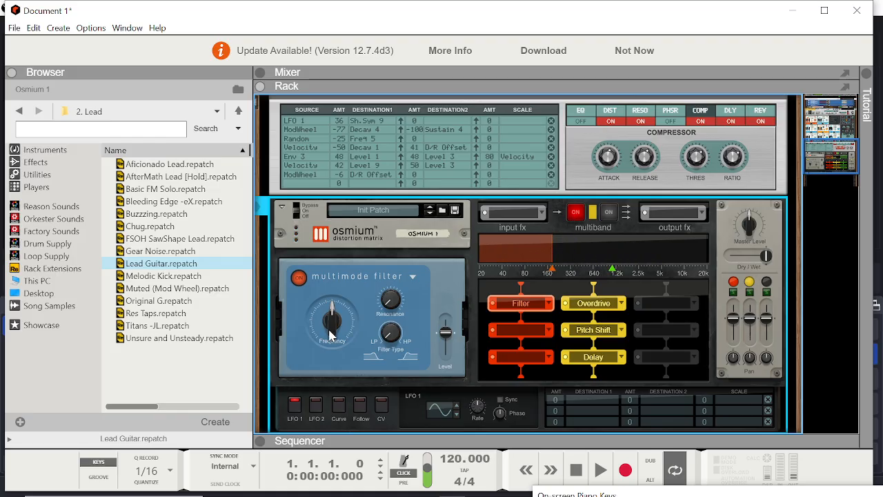
Increase the Multimode Filter's frequency and resonance and set its Filter Slope to 66.4 %
drag(330, 334, 369, 253)
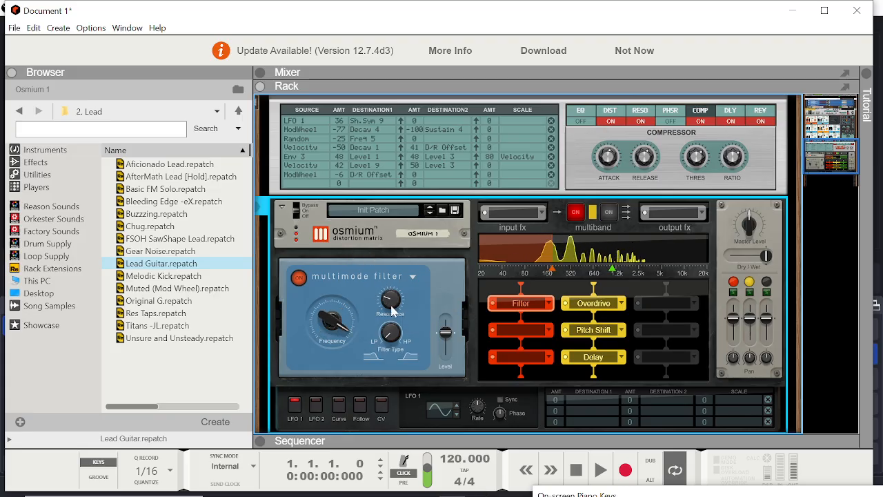
drag(390, 333, 371, 262)
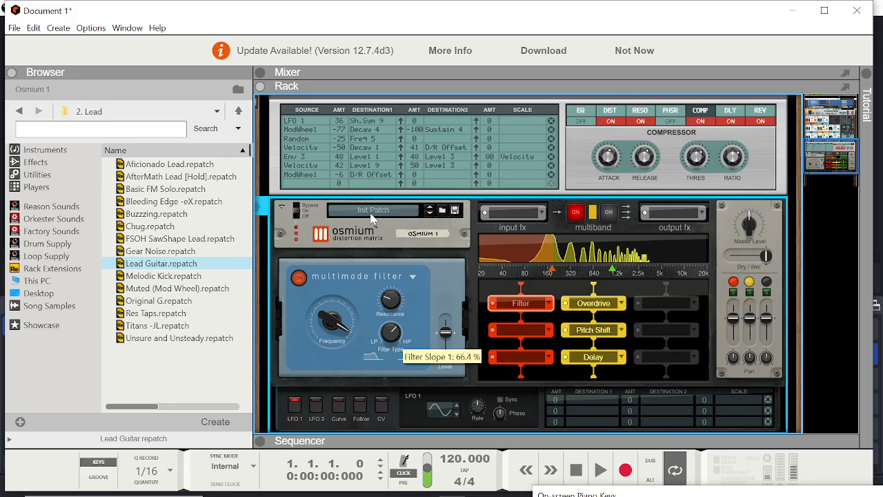
Replace the Multimode Filter with a Morph Filter and reshape its Wide Cut-Boost curve into a notch above the centre frequency
click(413, 276)
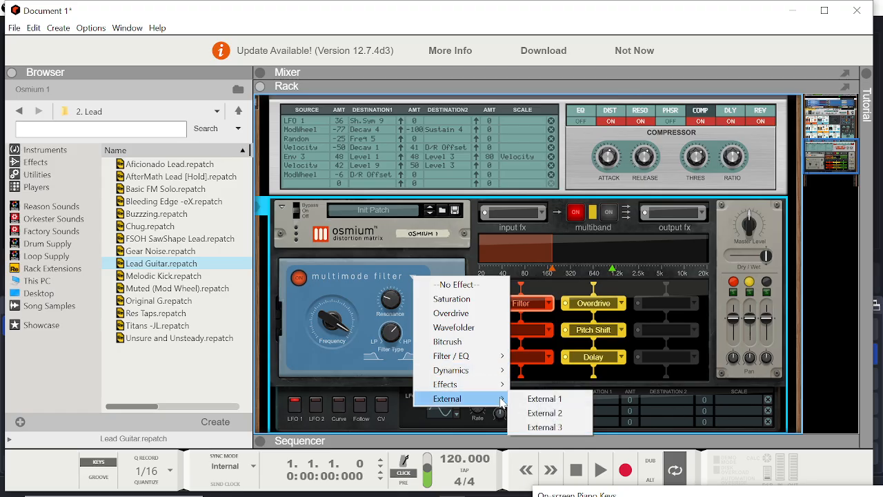
mouse_move(497, 388)
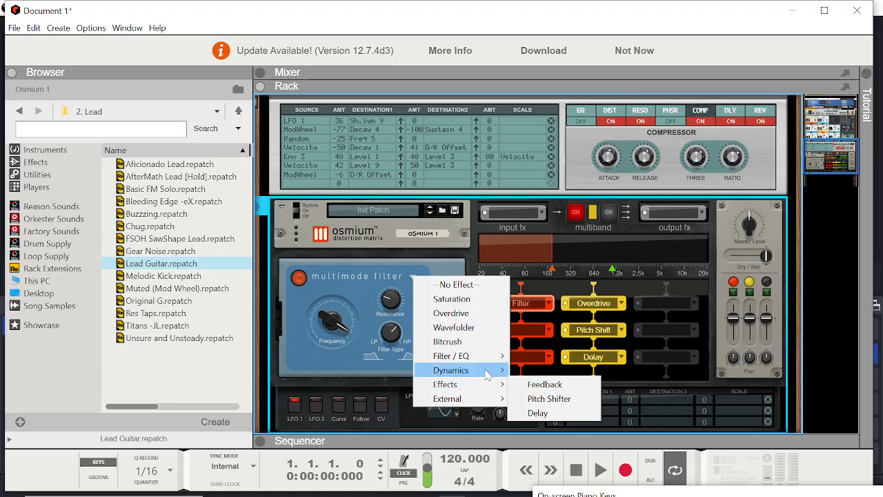
mouse_move(485, 374)
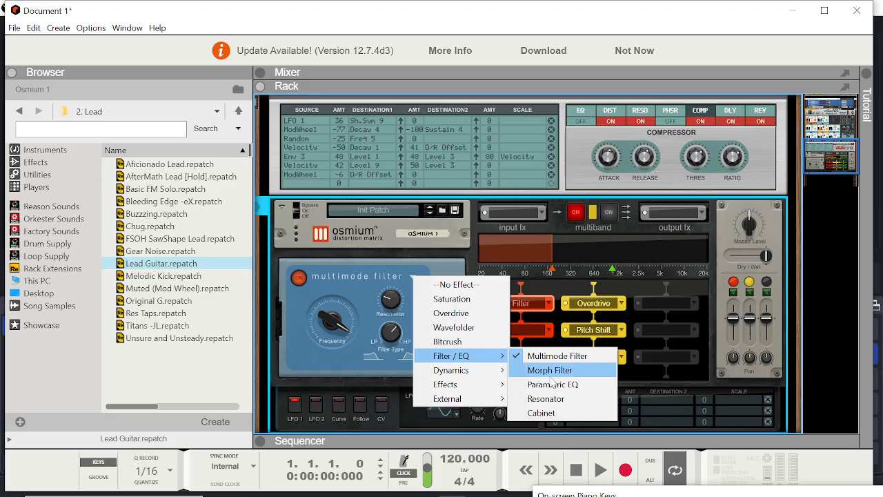
click(550, 373)
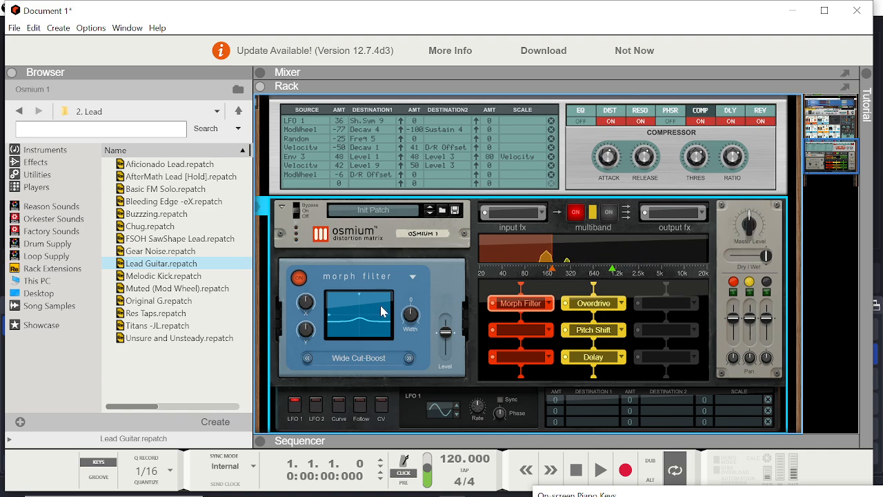
drag(373, 314, 357, 336)
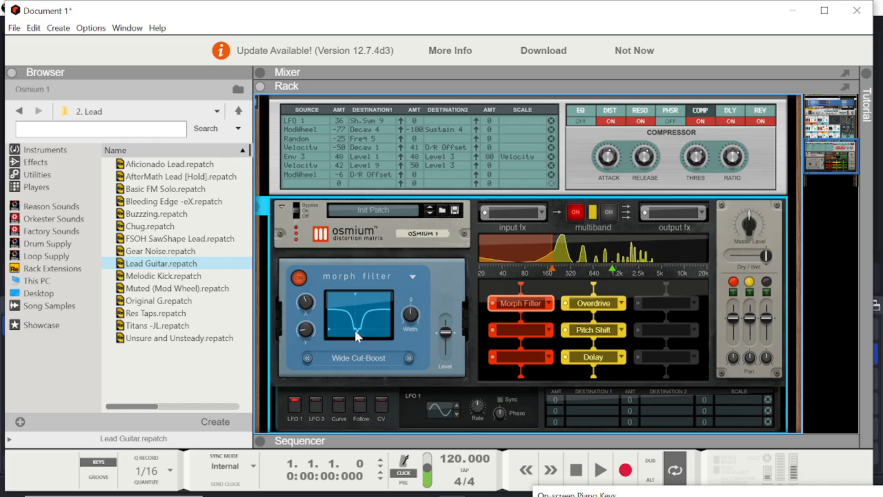
click(356, 334)
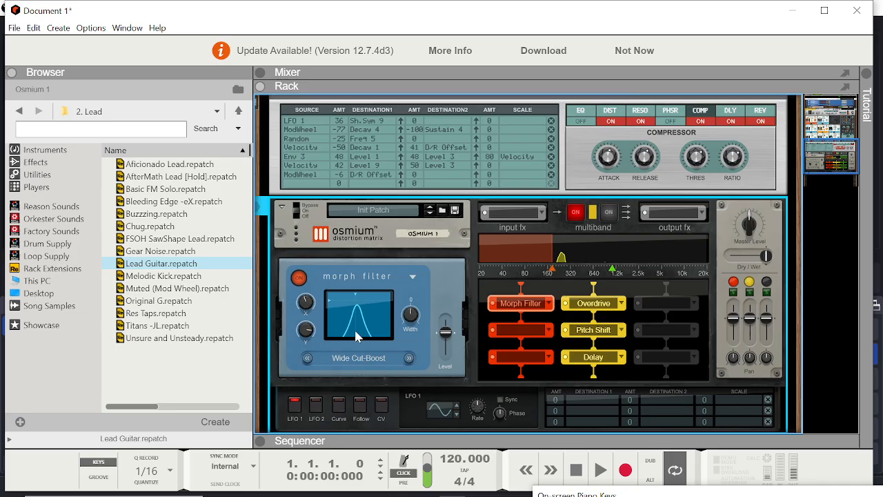
mouse_move(356, 336)
mouse_down()
mouse_move(366, 330)
mouse_move(324, 317)
mouse_move(335, 324)
mouse_move(384, 308)
mouse_move(370, 332)
mouse_up()
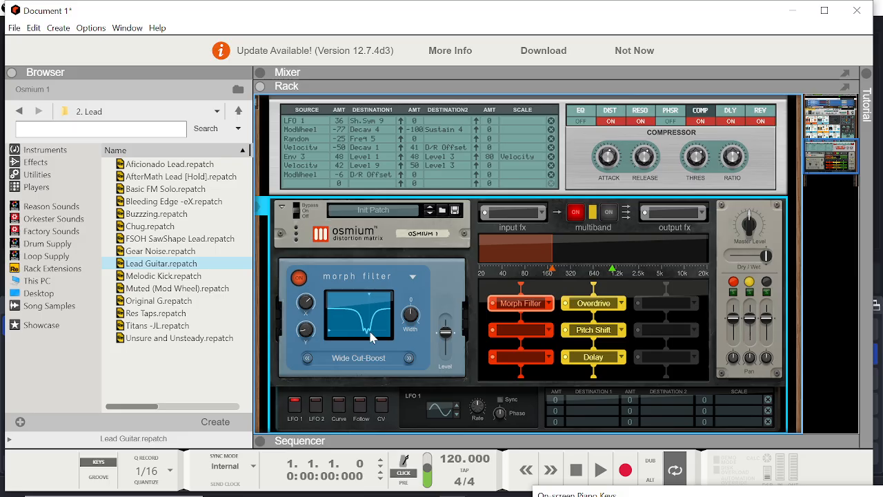
In the first modulation row, set the scale source to LFO 1 and route destination 1 to the Morph Filter's Morph Y at amount 57
click(737, 397)
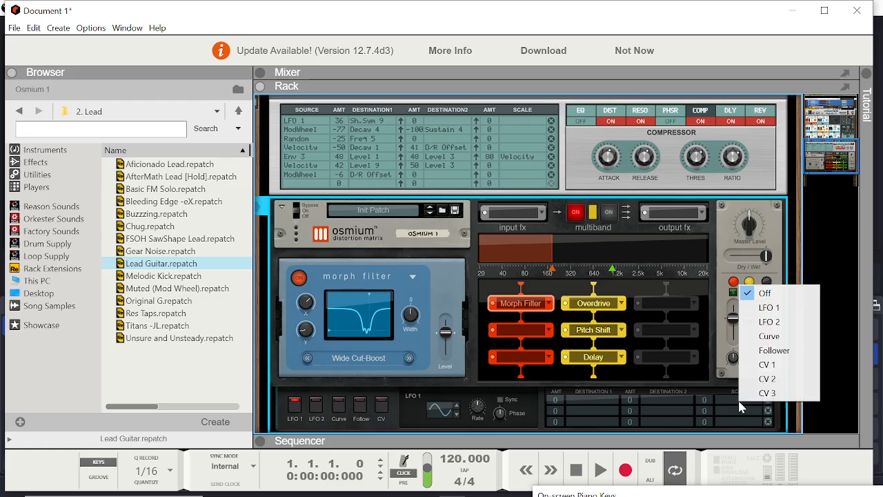
click(768, 307)
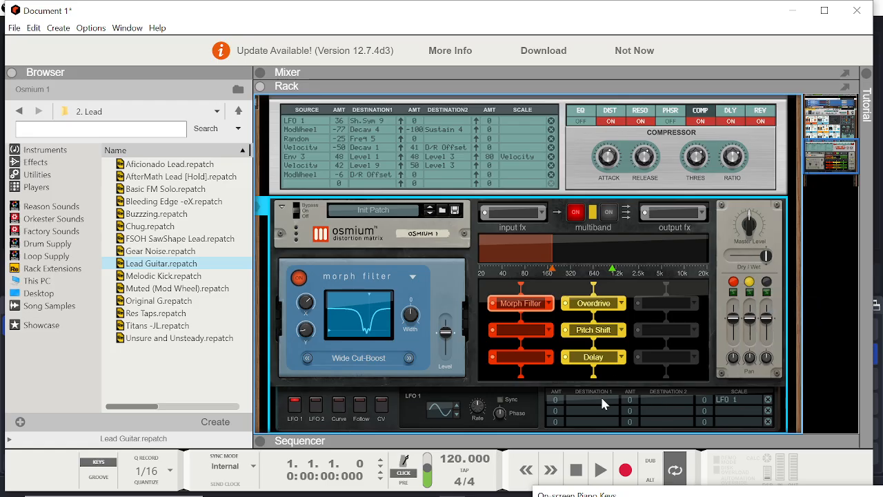
click(598, 402)
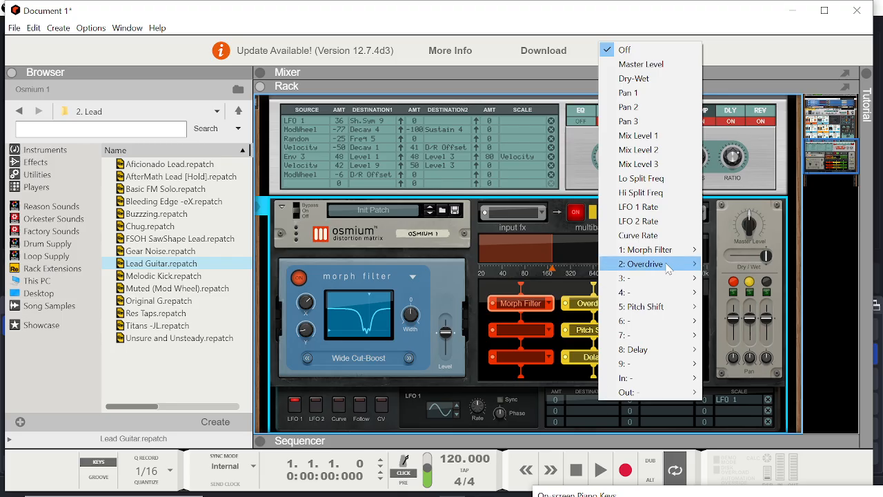
mouse_move(672, 249)
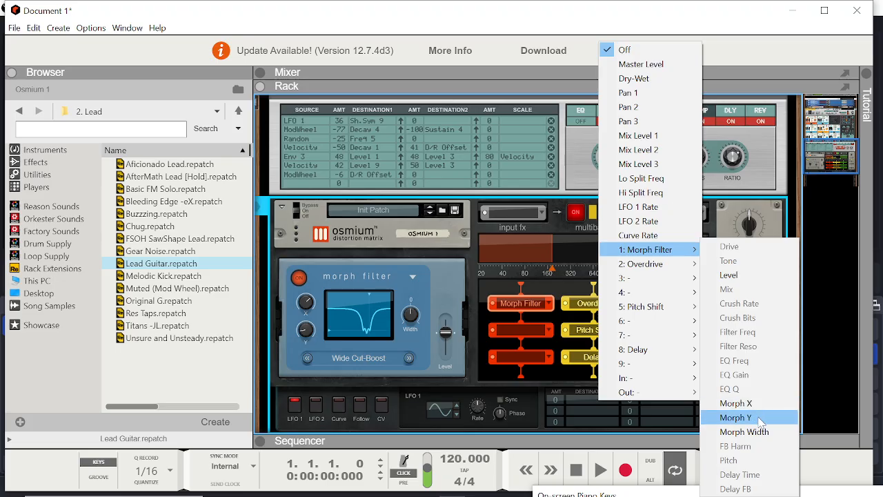
click(759, 418)
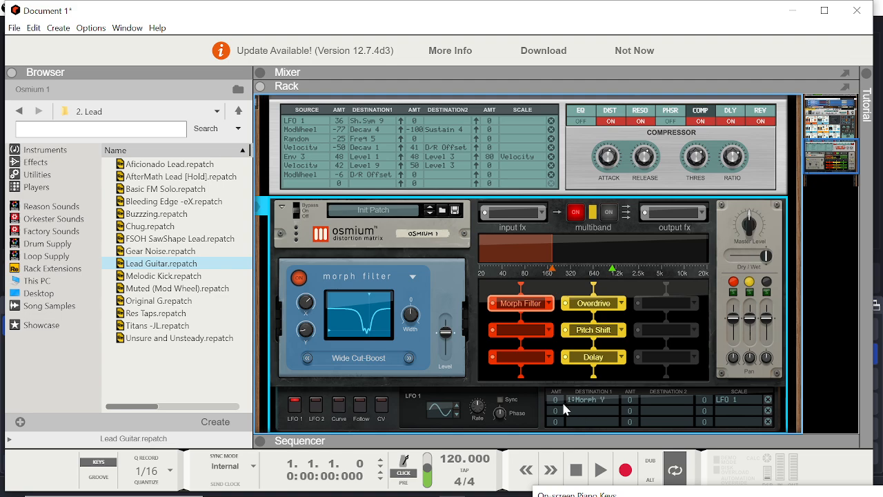
drag(556, 399, 564, 373)
Route destination 2 of the same row to the Morph Filter's Morph X at amount 44, with a scale amount of -2
click(662, 397)
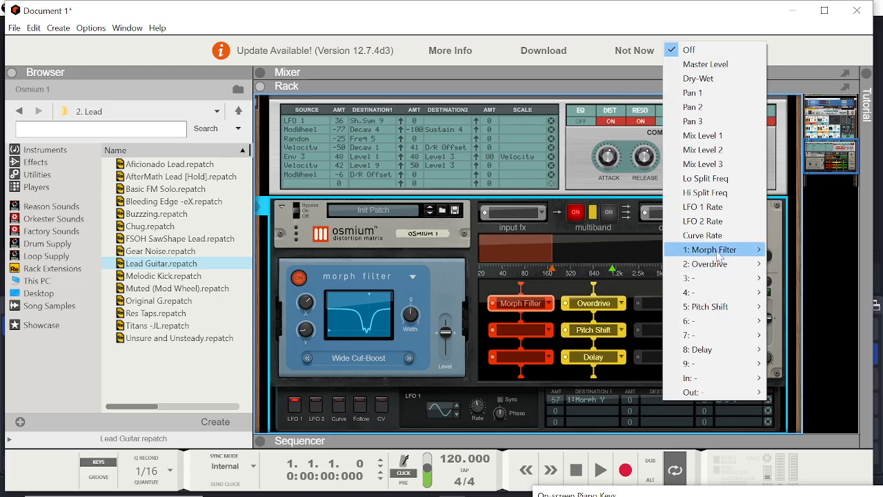
mouse_move(718, 256)
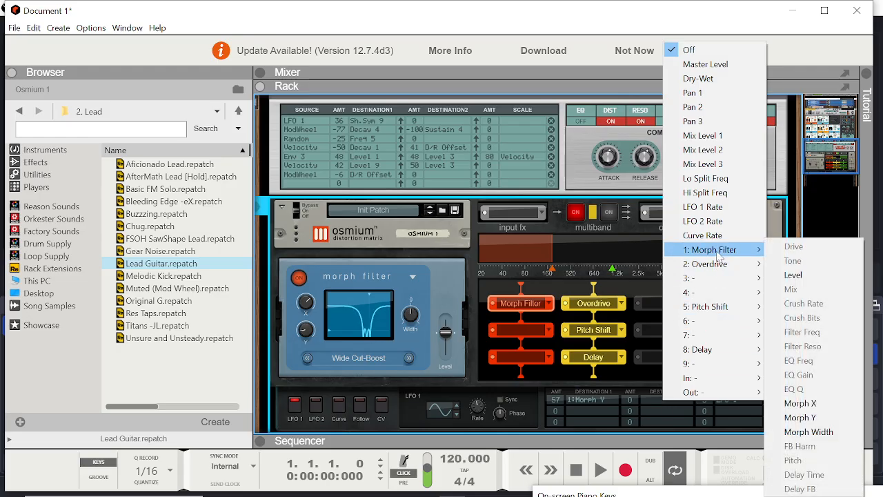
click(800, 403)
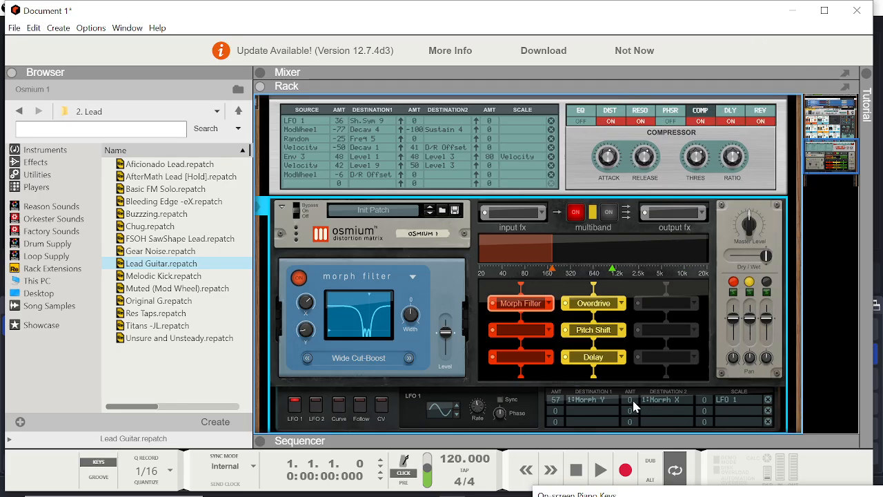
mouse_move(706, 398)
mouse_down()
mouse_move(682, 311)
mouse_move(704, 411)
mouse_move(705, 402)
mouse_up()
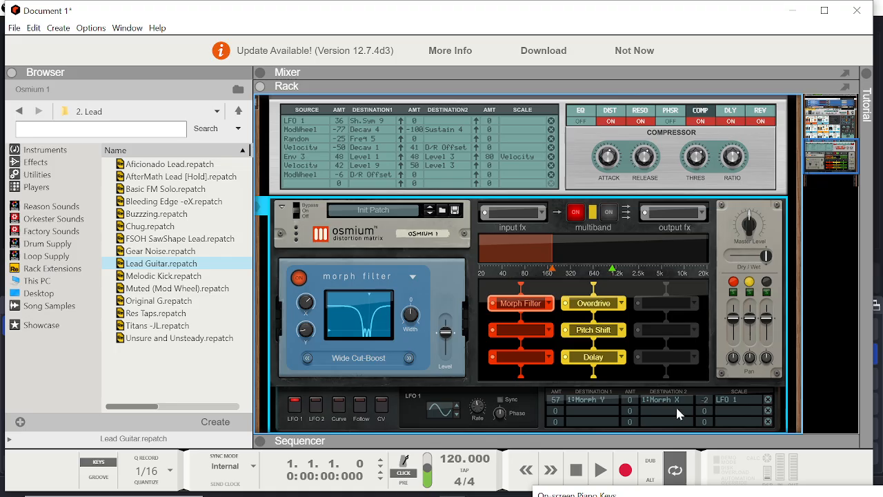
mouse_move(633, 404)
mouse_down()
mouse_move(625, 428)
mouse_move(630, 388)
mouse_up()
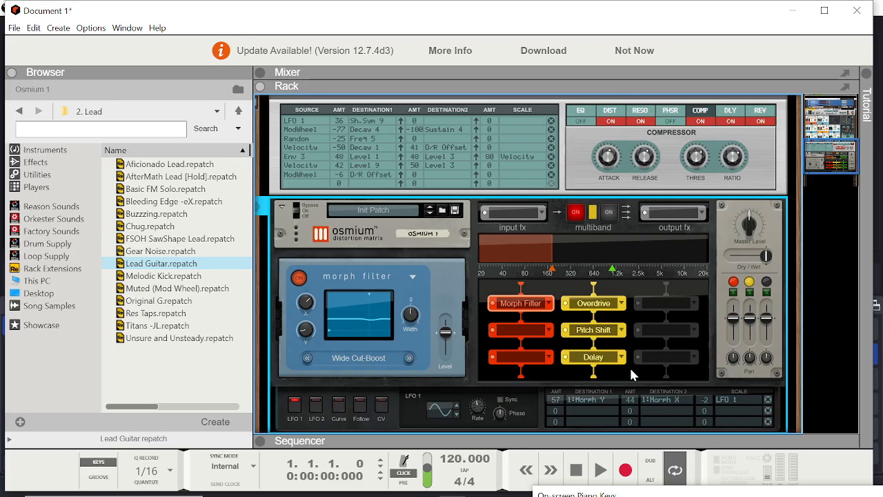
drag(633, 356, 633, 369)
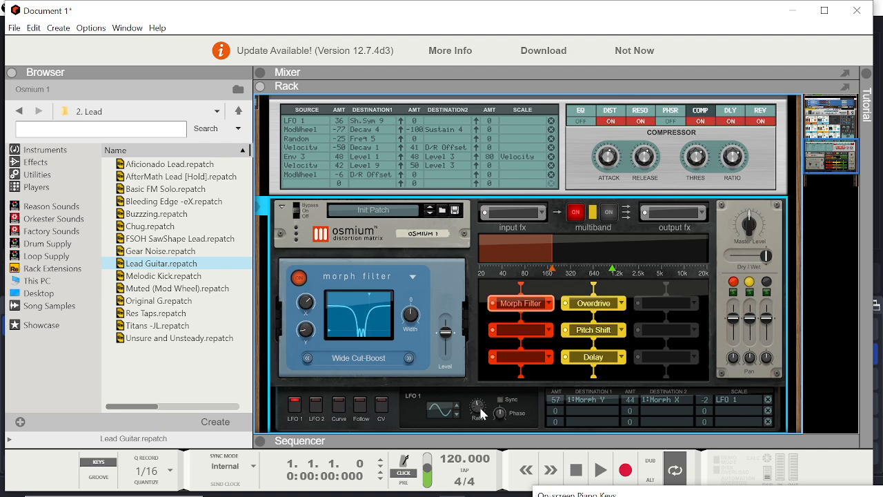
Adjust LFO 1's rate and the Morph Filter's width, and set the Morph Y modulation amount to 77
drag(480, 413, 486, 434)
drag(411, 315, 438, 411)
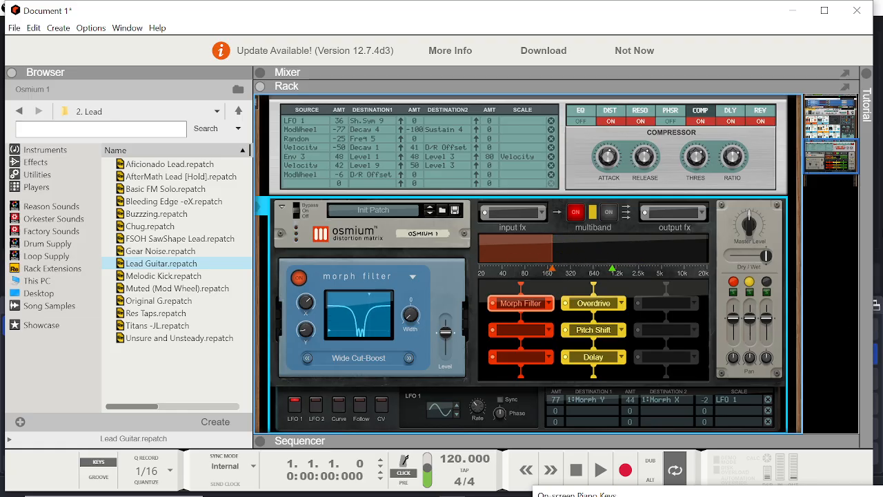
Load the Complicated Pad patch from the Algoritm FM Synthesizer's 3. Pads folder into the Algoritm
drag(827, 157, 817, 115)
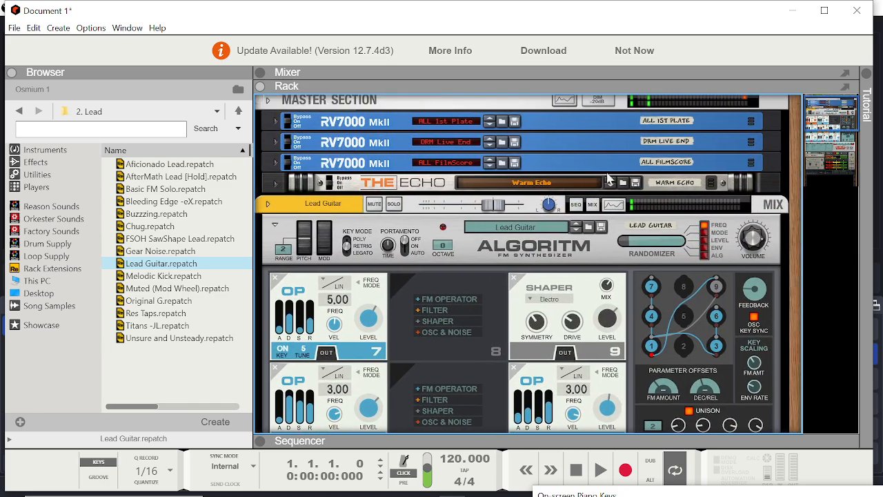
click(588, 229)
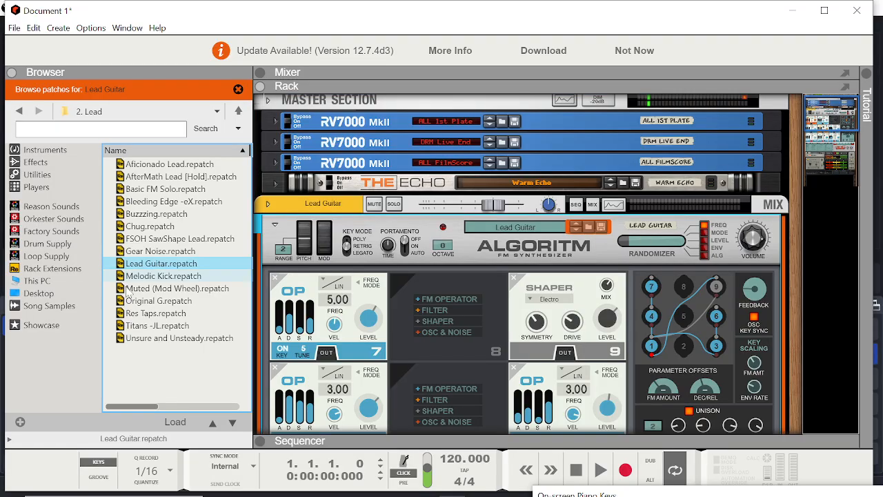
click(63, 113)
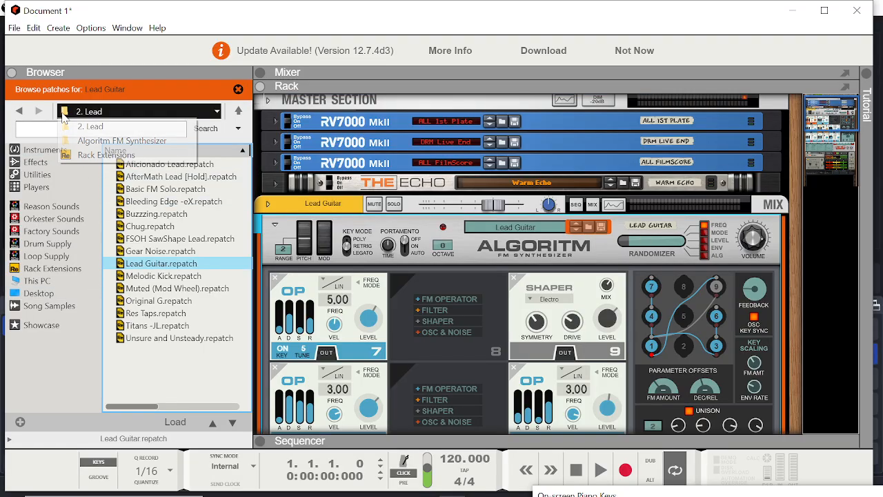
click(105, 142)
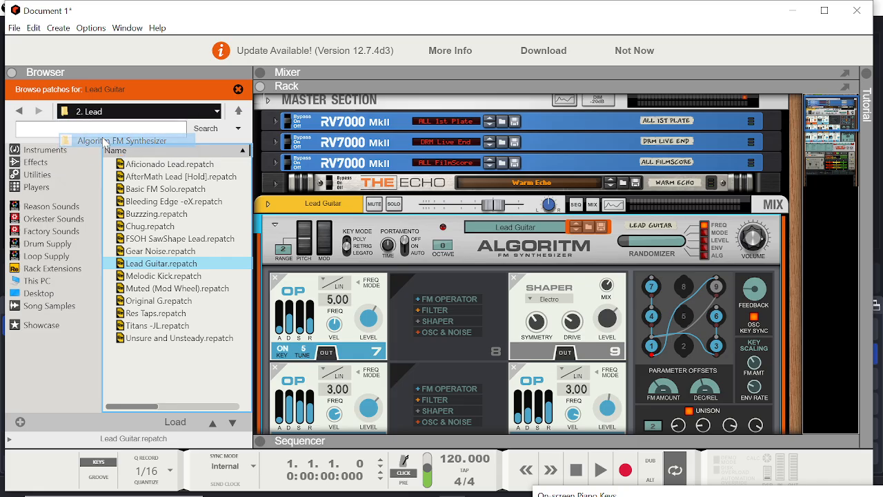
double_click(160, 190)
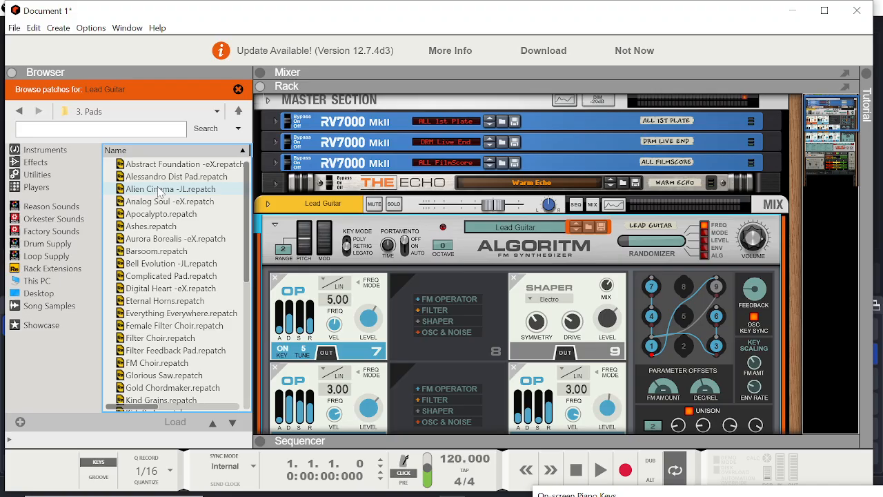
click(192, 279)
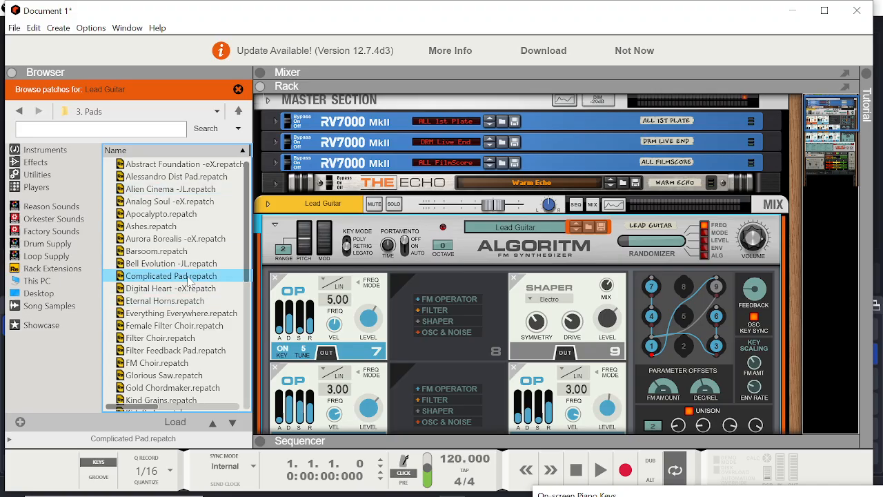
double_click(189, 279)
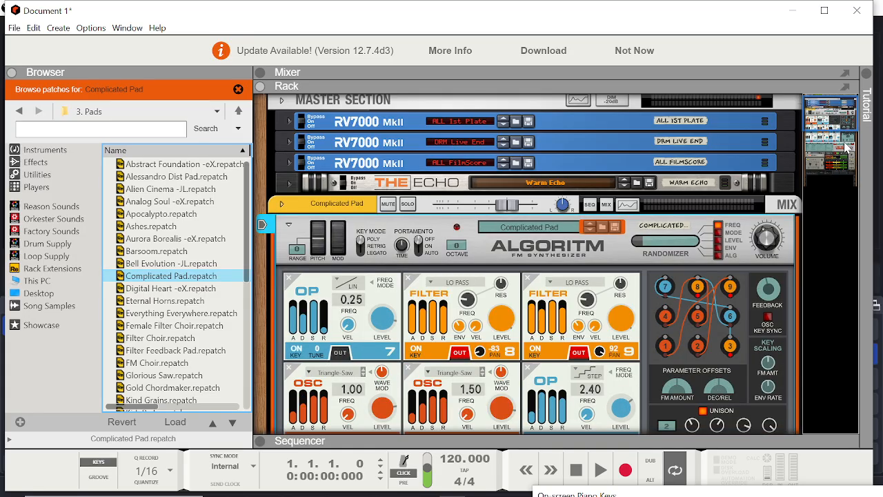
Bypass Osmium and turn off the reverb and delay effects of the Algoritm's Complicated Pad patch
drag(835, 123, 839, 162)
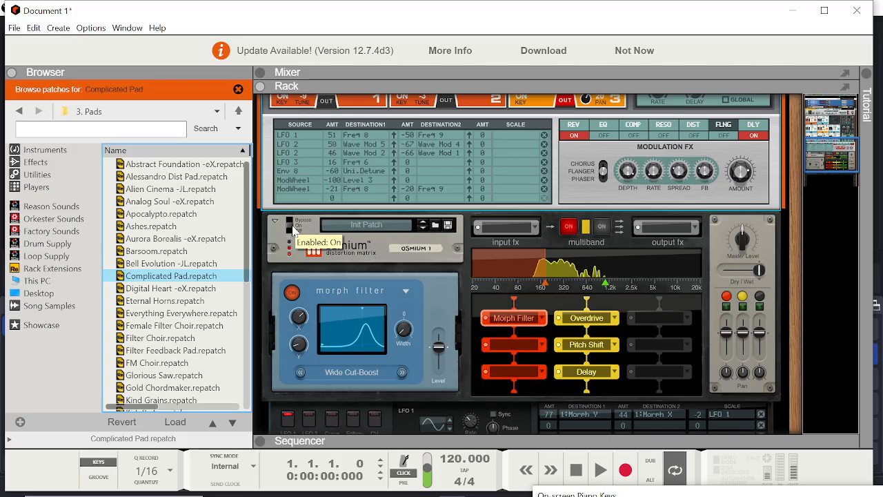
drag(289, 226, 290, 217)
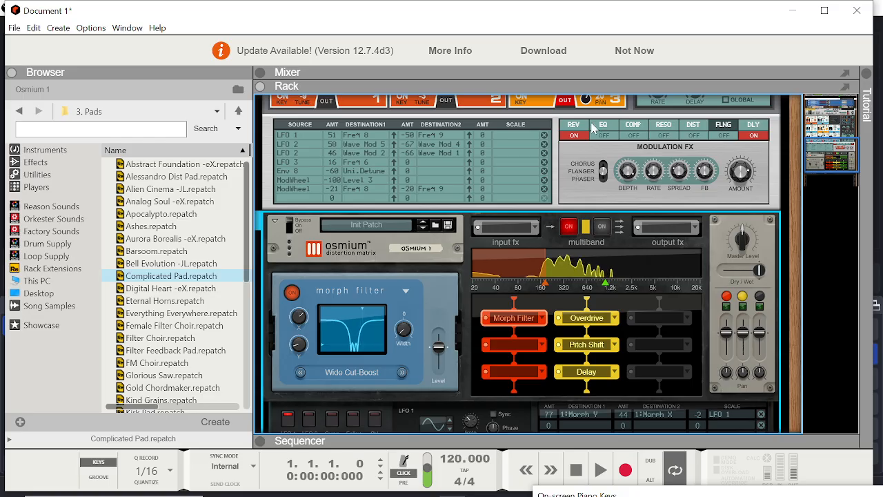
mouse_move(842, 150)
mouse_down()
mouse_move(826, 110)
mouse_move(827, 148)
mouse_up()
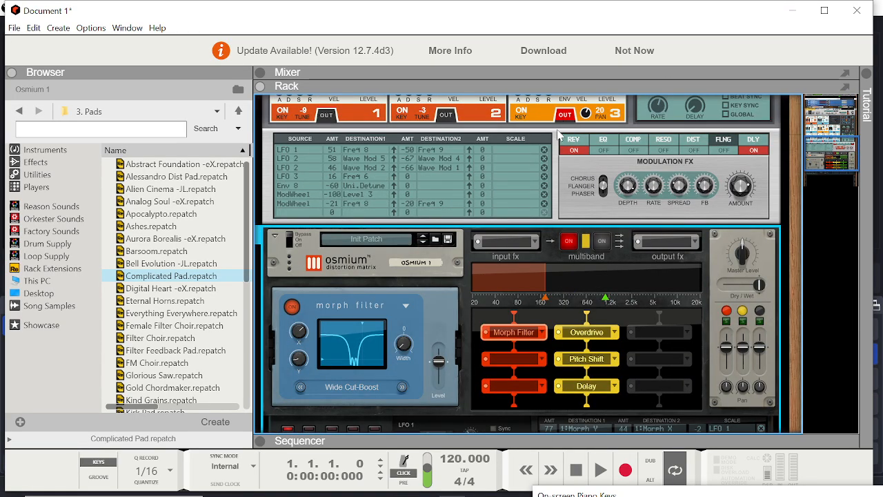
click(572, 153)
click(750, 150)
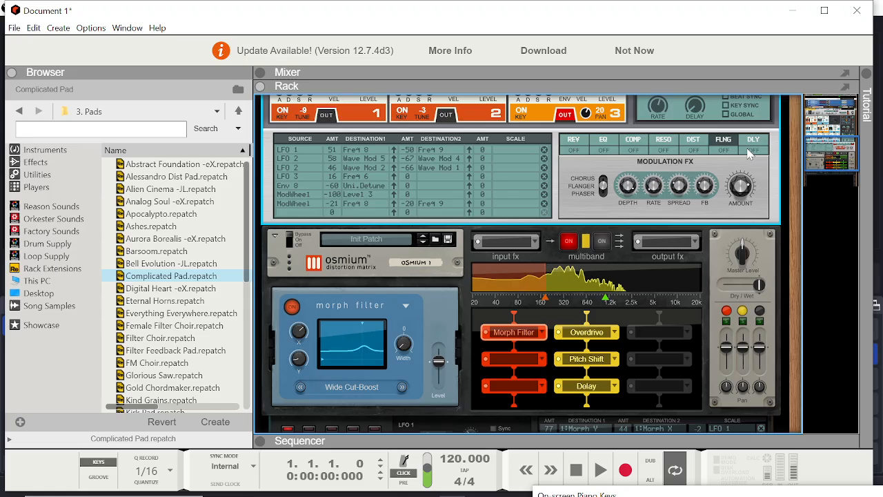
Switch Osmium from bypass back to on and change the Morph Filter's shape to Dual Peak
click(293, 239)
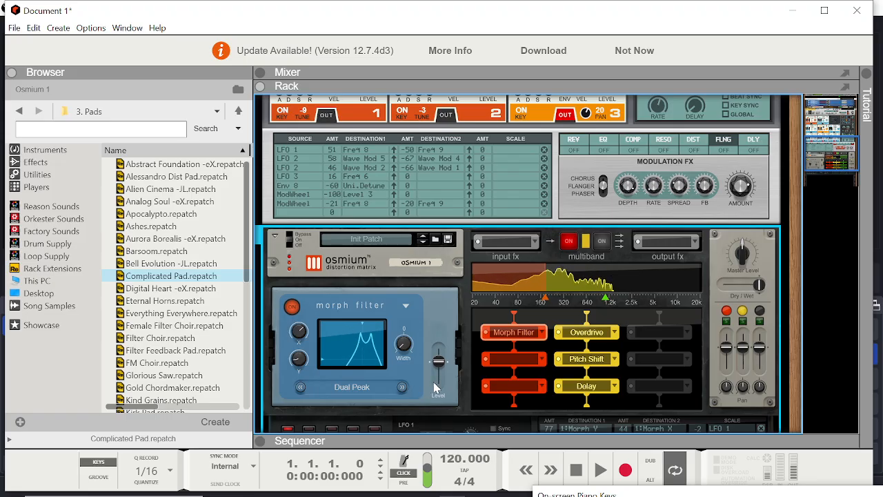
mouse_move(433, 382)
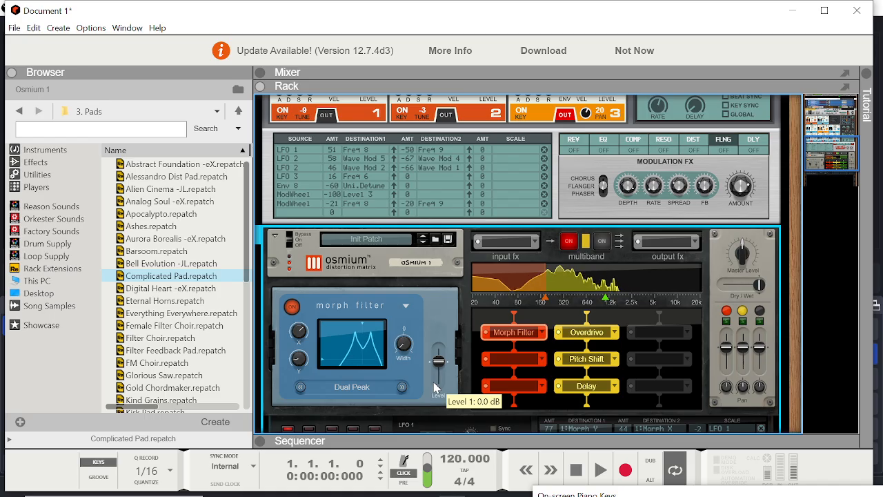
Lower the drive of the Overdrive in the middle band's first slot
click(584, 334)
drag(320, 350, 329, 383)
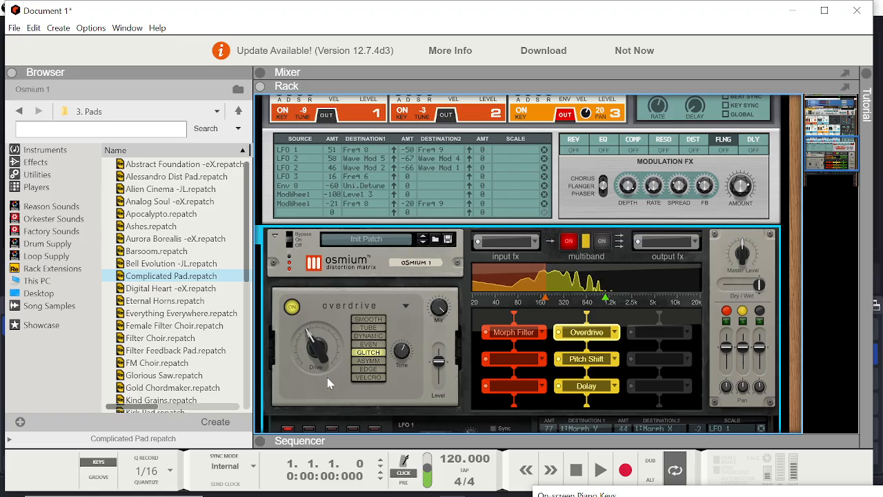
Adjust the Morph Filter's width and X controls, and set the modulation amounts to 45 for Morph Y and 22 for Morph X
click(521, 338)
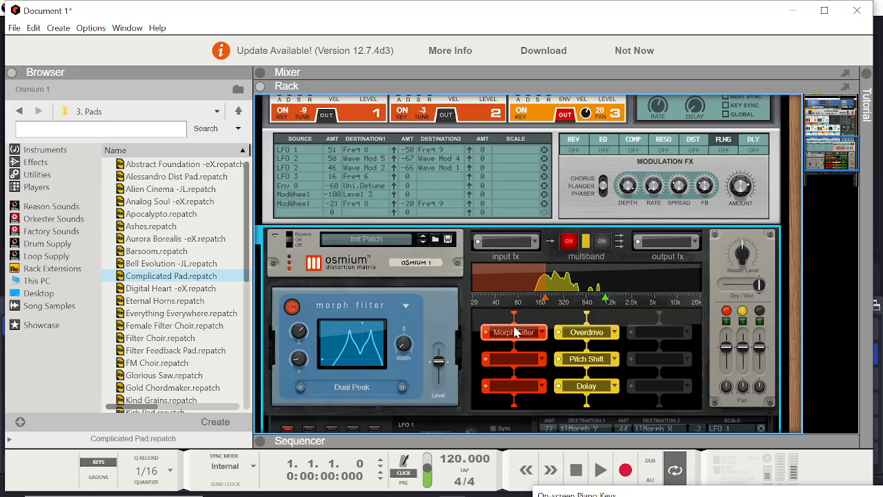
drag(399, 343, 403, 312)
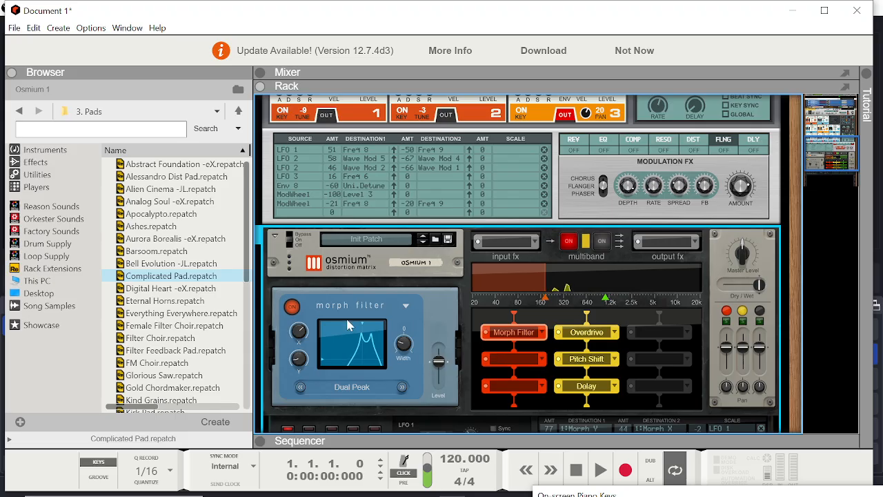
drag(300, 331, 309, 351)
drag(830, 156, 833, 169)
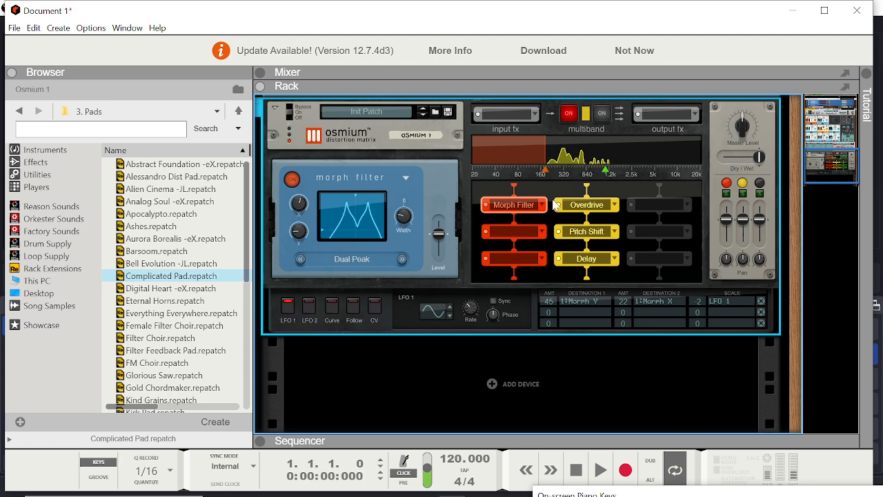
Replace the Overdrive in the middle band's first slot with Saturation and set its type to Tape
click(587, 205)
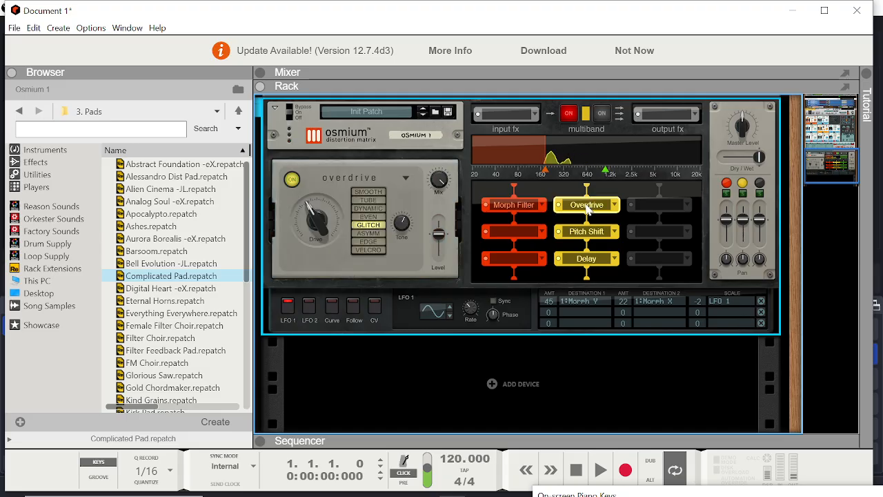
click(405, 179)
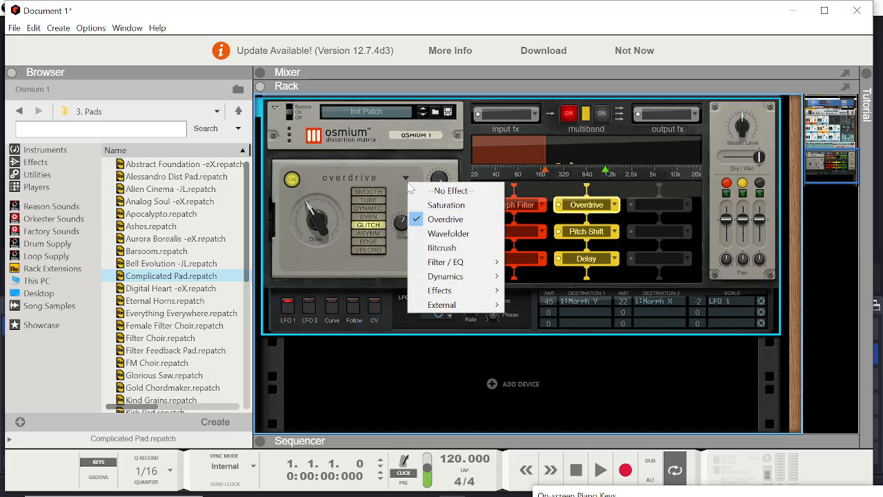
click(428, 201)
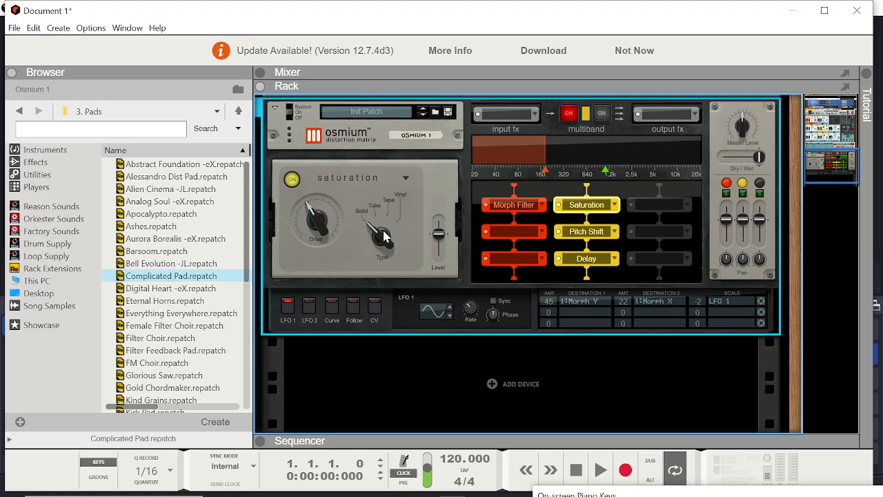
drag(385, 233, 398, 134)
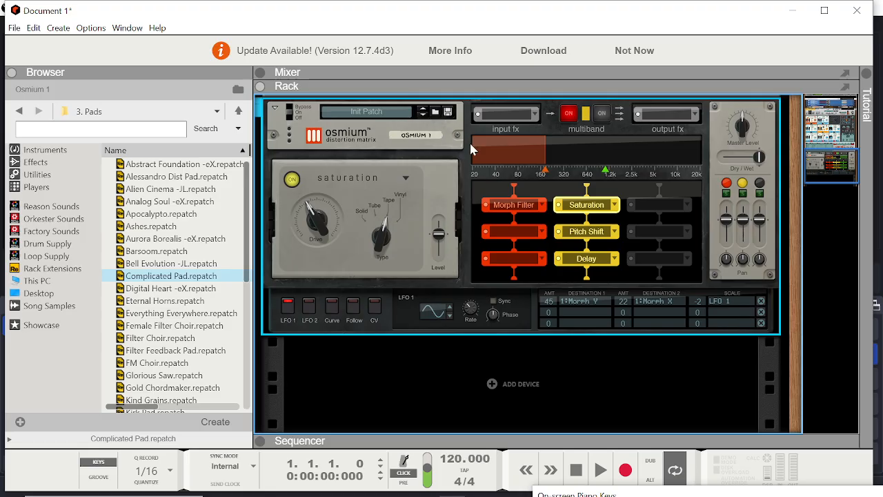
Reset the Osmium 1 device to its default settings
right_click(536, 126)
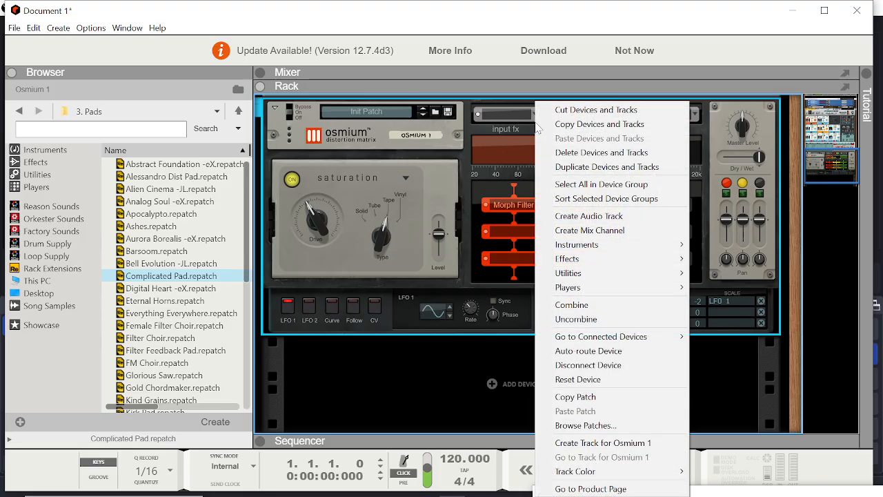
click(578, 379)
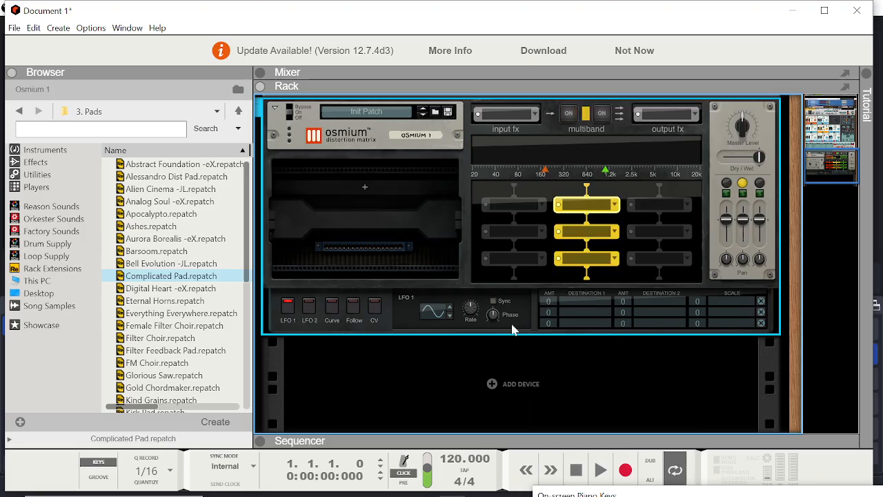
Load the 808 Slap patch from the Algoritm FM Synthesizer's 1. Bass folder into the Algoritm
drag(831, 163, 827, 127)
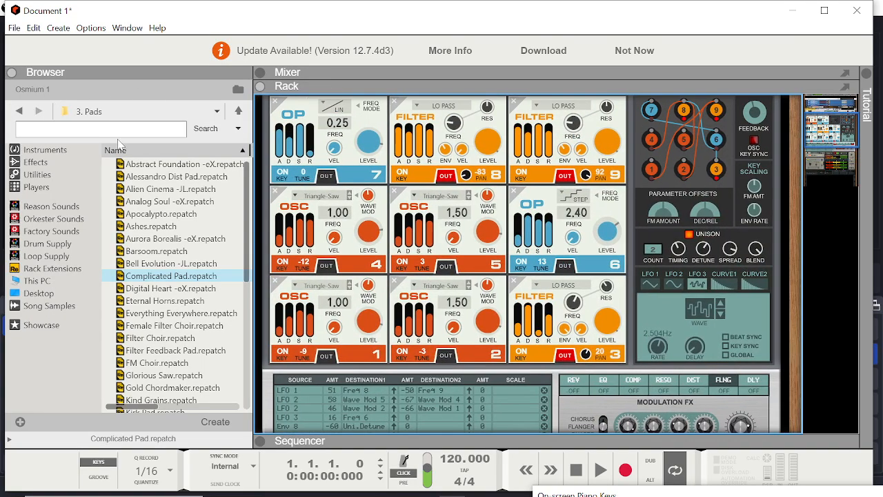
click(76, 111)
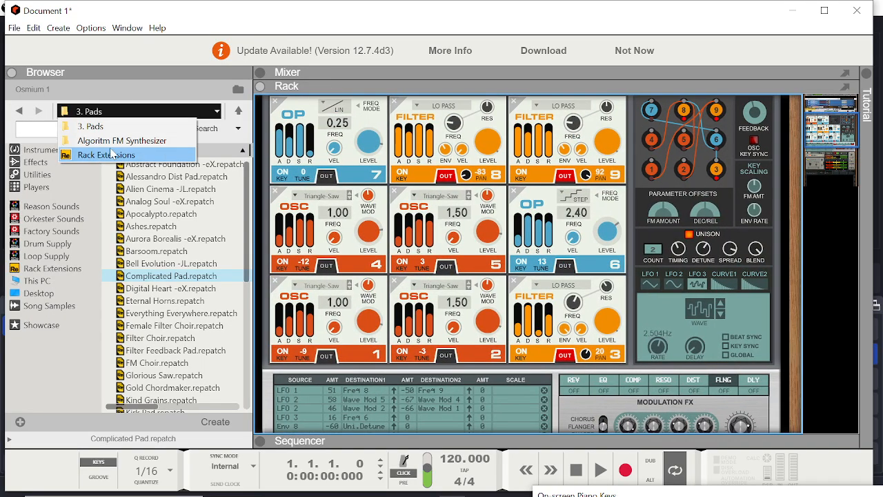
click(114, 143)
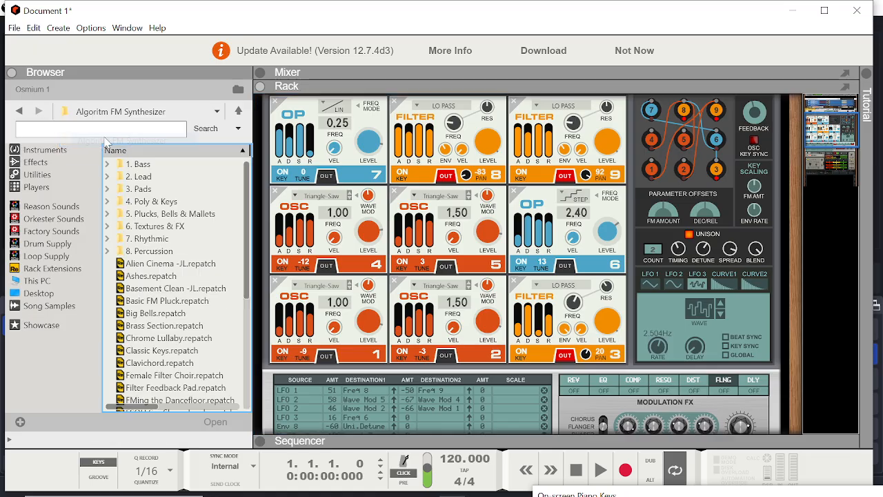
double_click(141, 165)
double_click(146, 164)
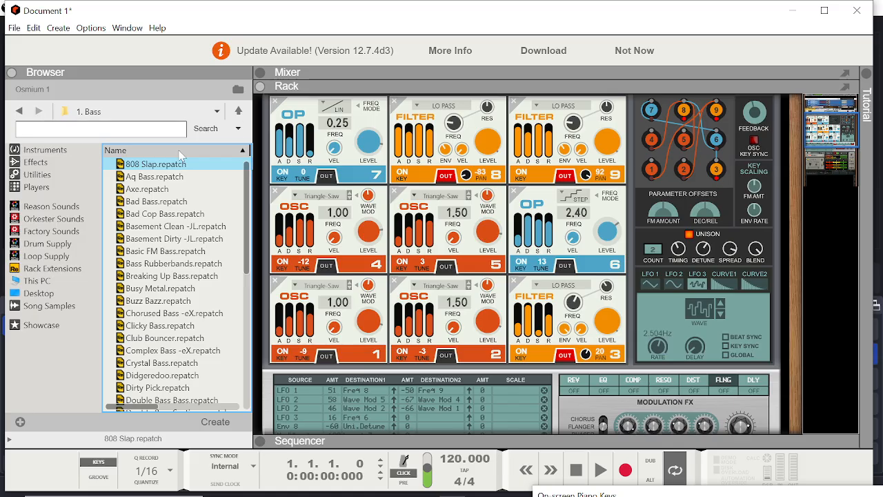
drag(181, 165, 442, 205)
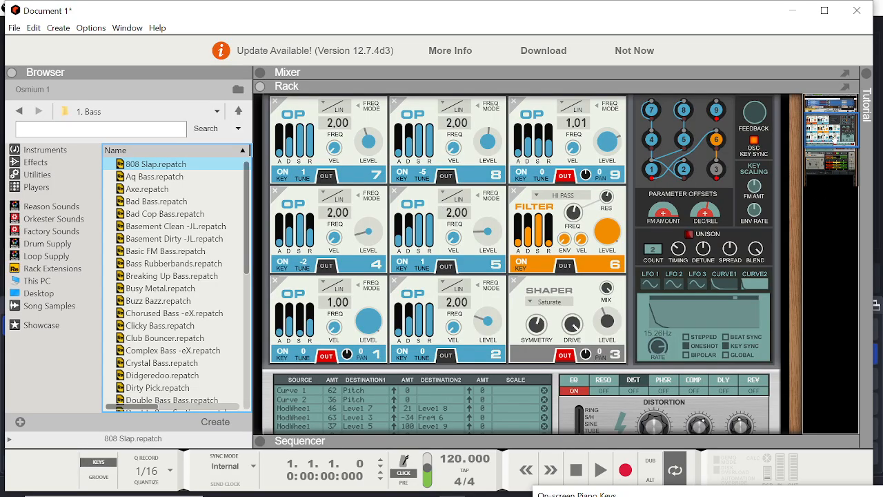
Add a Wavefolder to the first slot of Osmium's middle band
click(832, 172)
drag(832, 172, 846, 158)
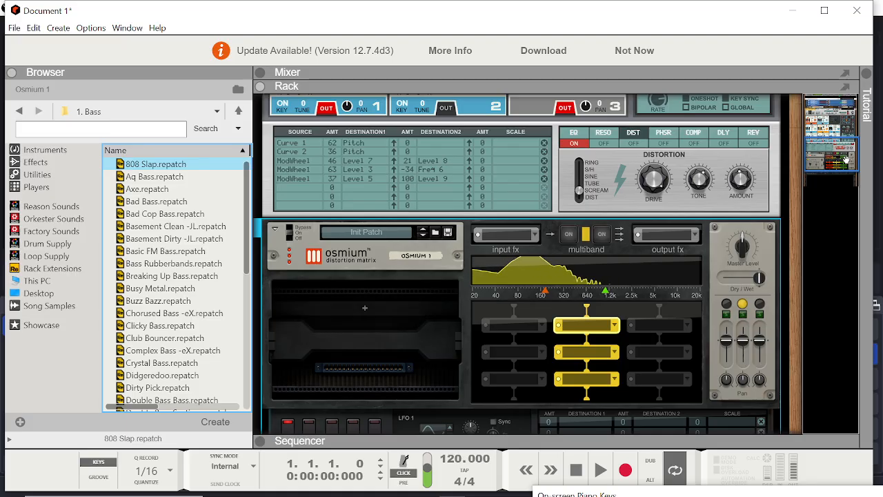
drag(846, 159, 832, 129)
scroll(833, 129, up, 2)
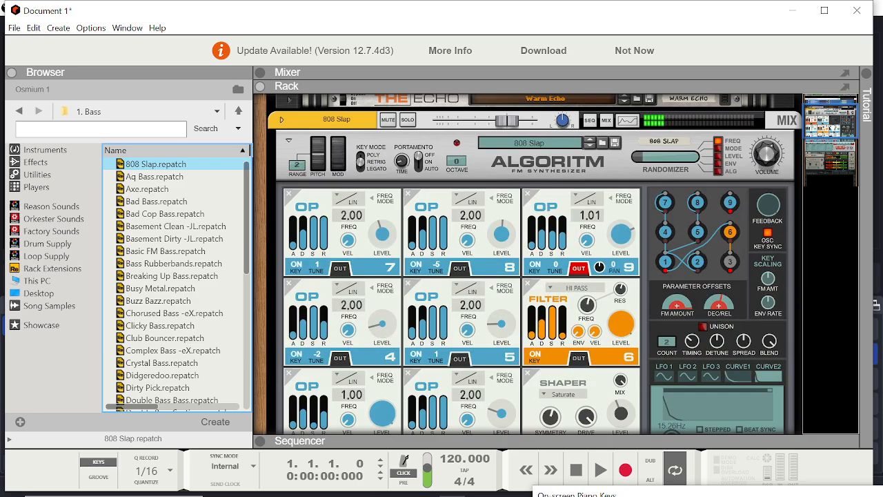
scroll(526, 210, down, 6)
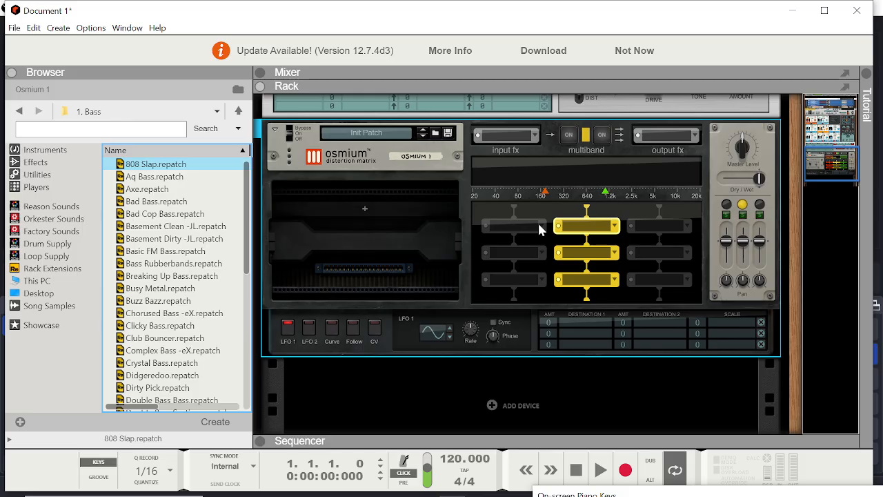
click(614, 226)
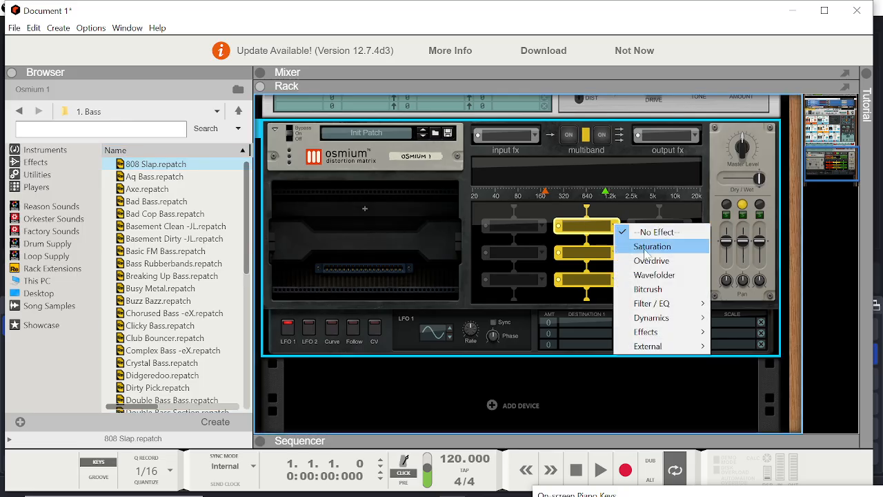
click(658, 280)
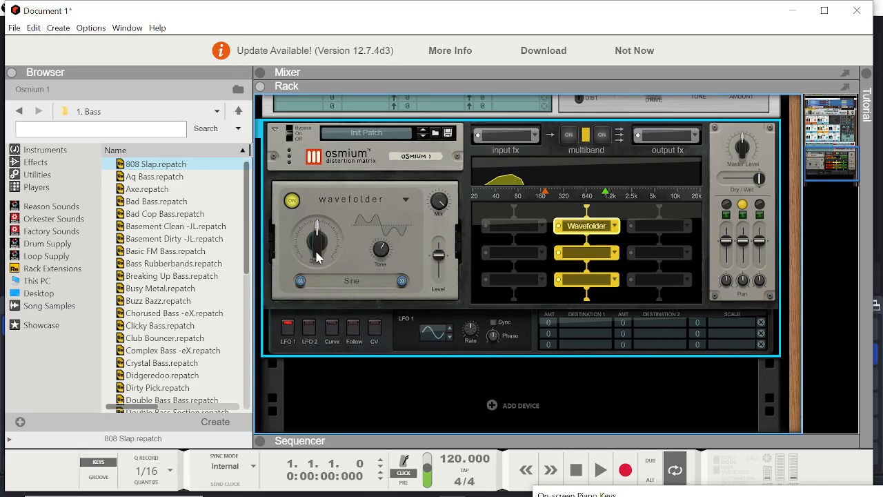
Sweep the Wavefolder's drive between 0% and 48.4%, and leave it at a moderate amount below half
drag(315, 252, 314, 216)
drag(320, 242, 350, 331)
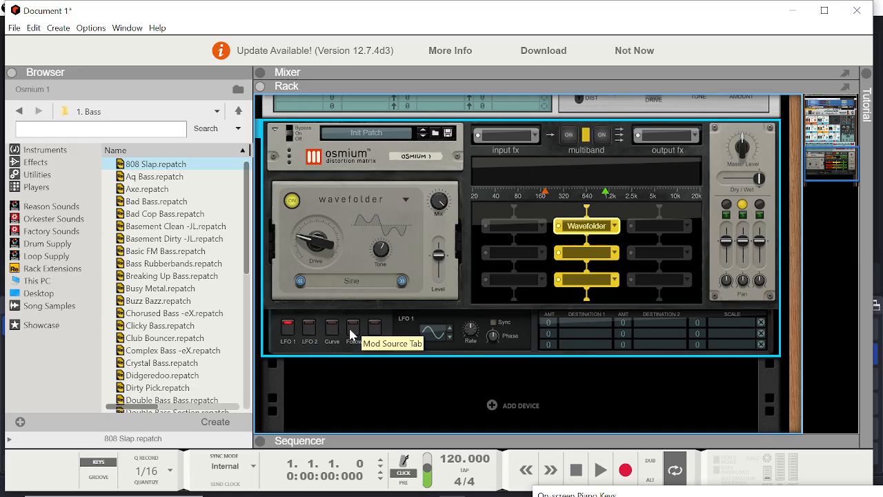
mouse_move(324, 241)
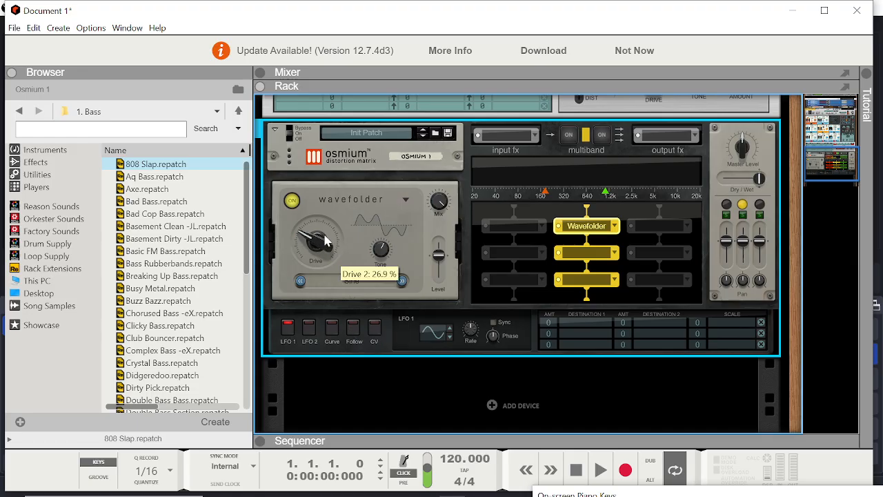
drag(324, 239, 321, 231)
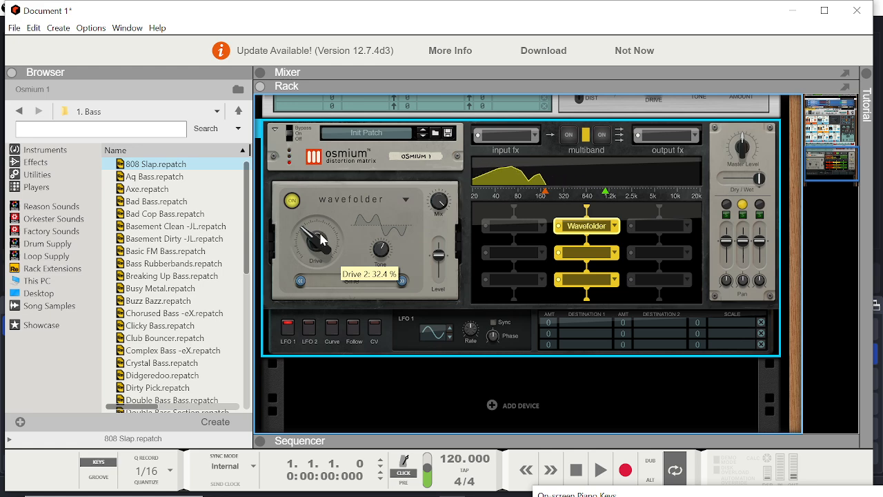
drag(322, 238, 350, 327)
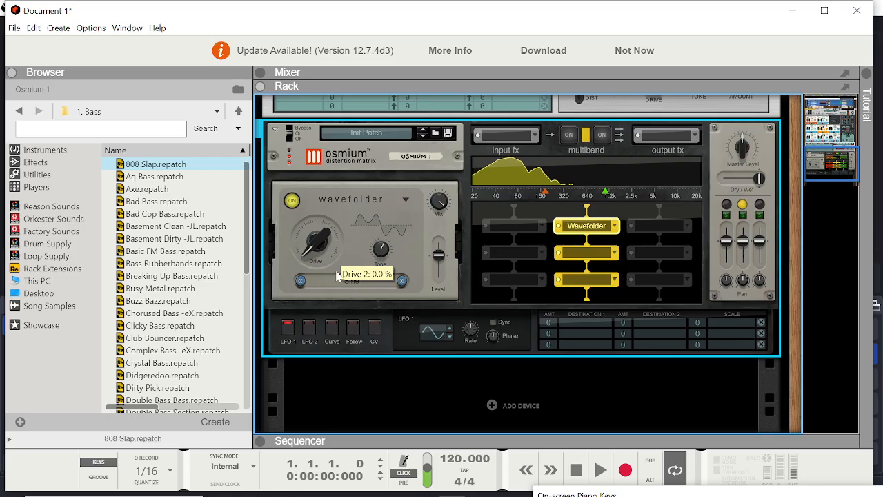
drag(337, 275, 336, 206)
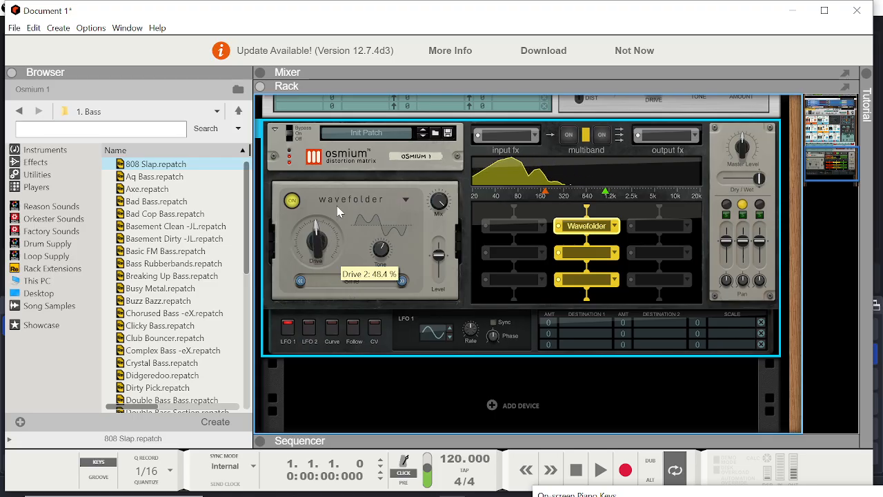
drag(336, 206, 342, 240)
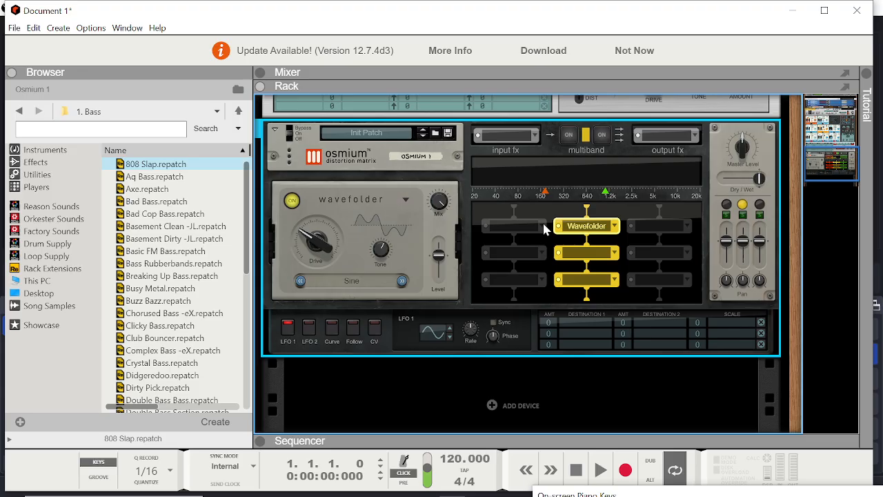
Replace the Wavefolder in the middle band's first slot with Bitcrush, and lower its Bits and Rate
click(410, 203)
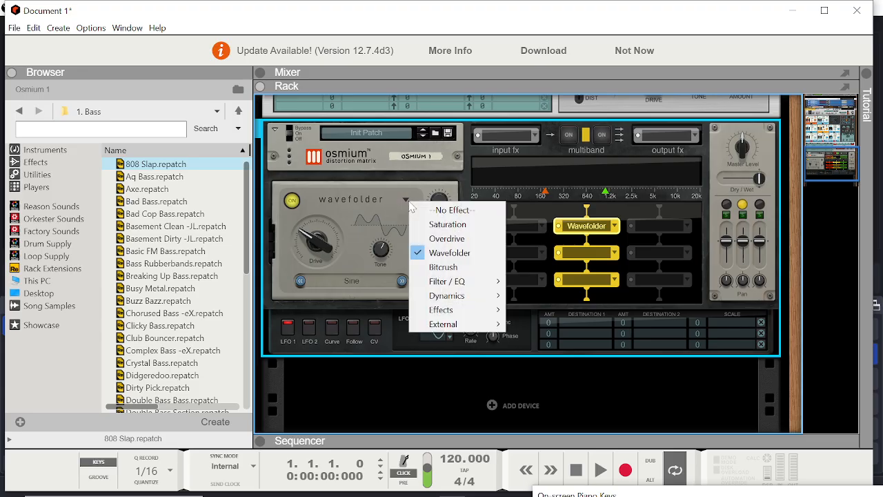
mouse_move(461, 283)
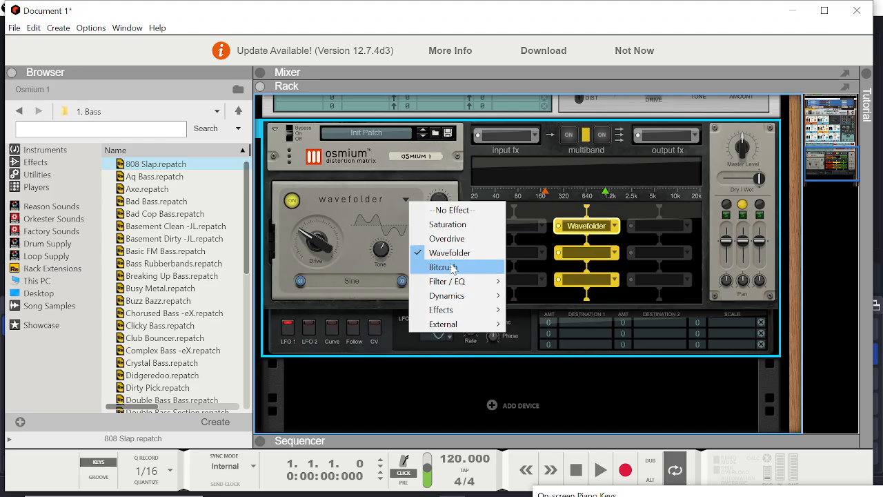
click(444, 267)
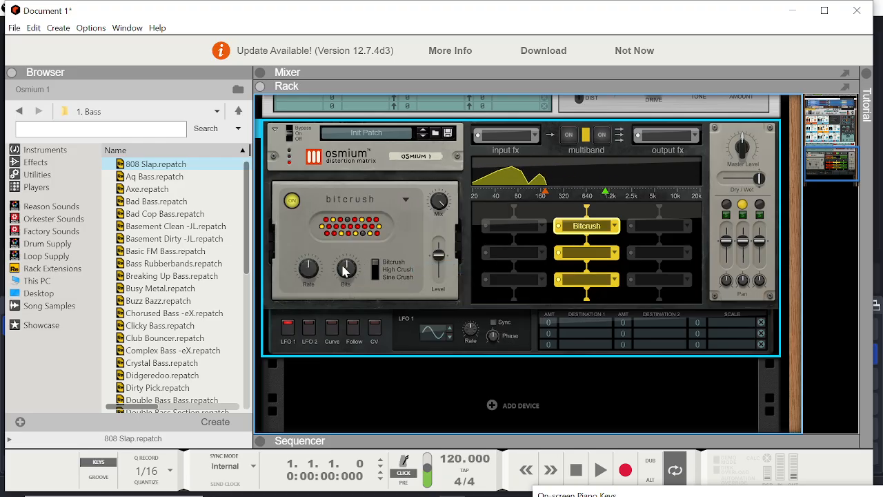
drag(344, 265, 354, 312)
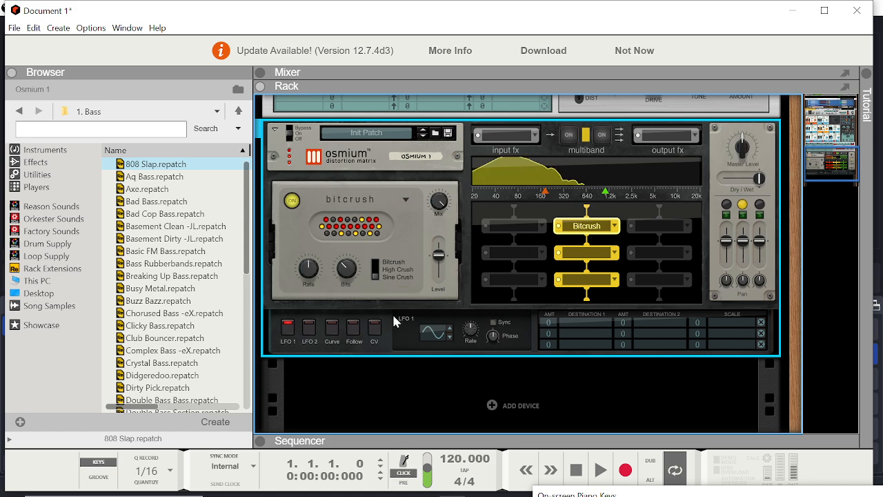
drag(312, 268, 376, 305)
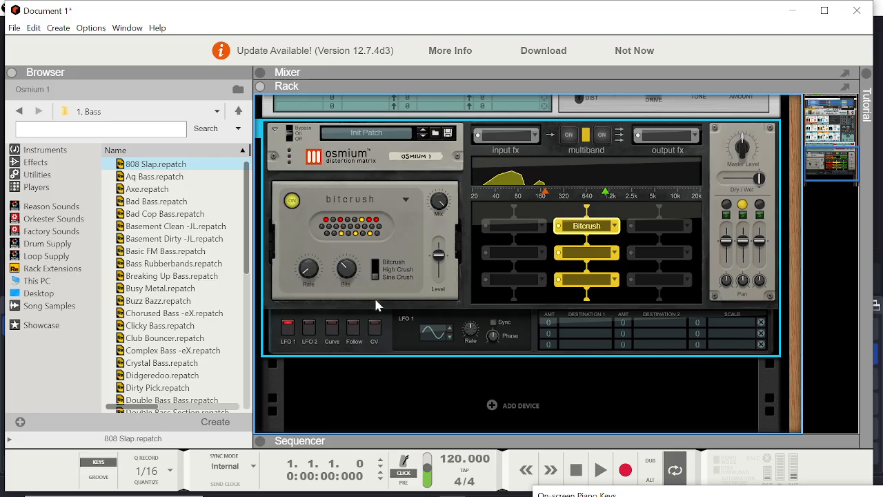
Advance Osmium through Asymmetrical Drive to the Broken Break Box patch, and load Basic FM Bass into the Algoritm
click(423, 136)
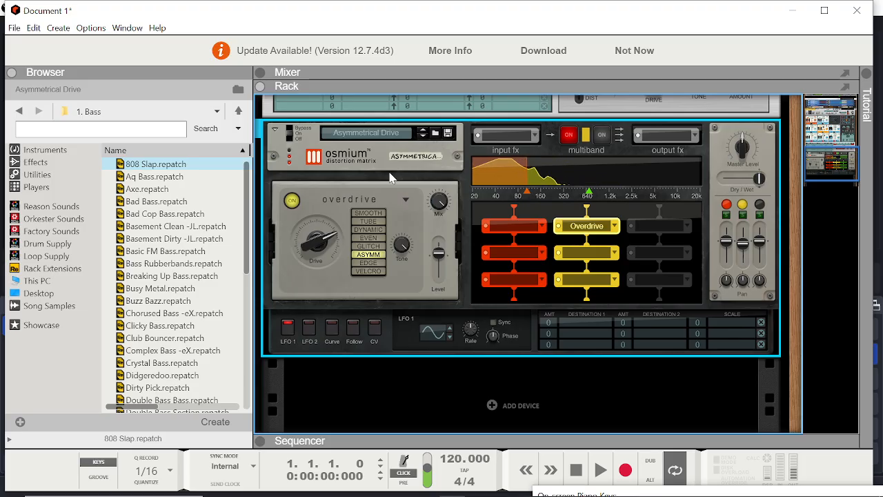
click(424, 136)
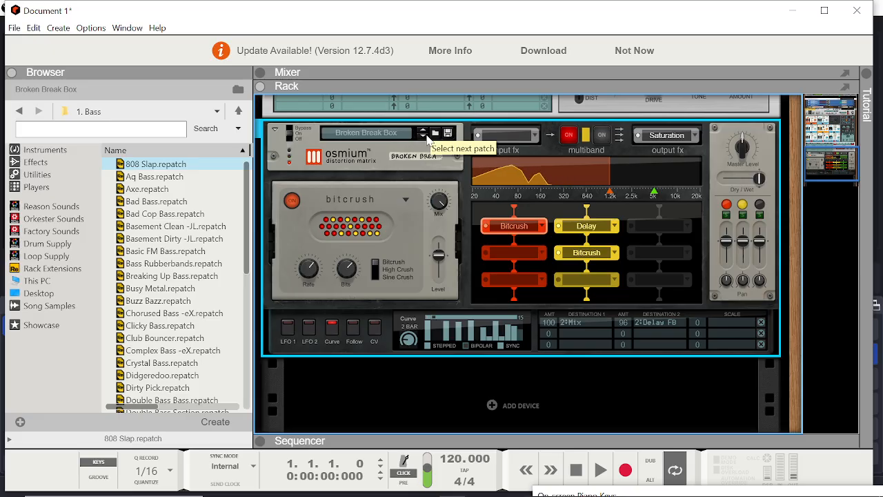
drag(192, 251, 520, 354)
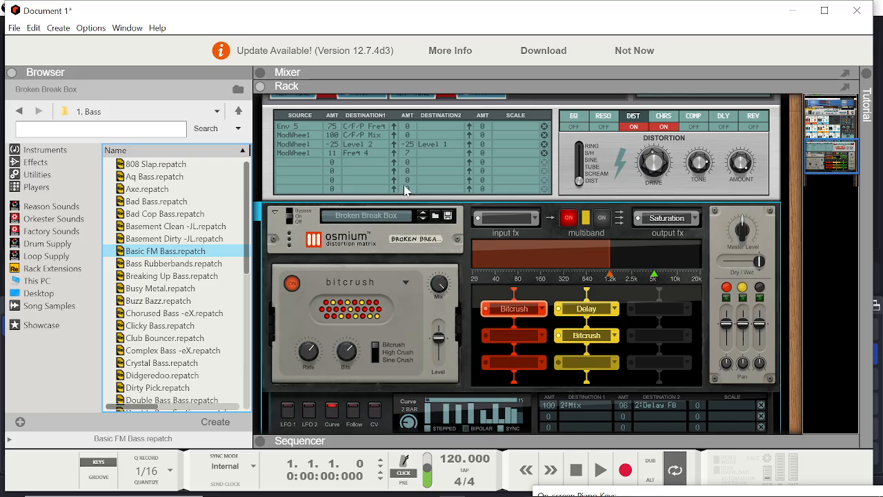
Examine the external effects, CV and audio connections on Osmium's rear, and browse the available effect devices
key(Tab)
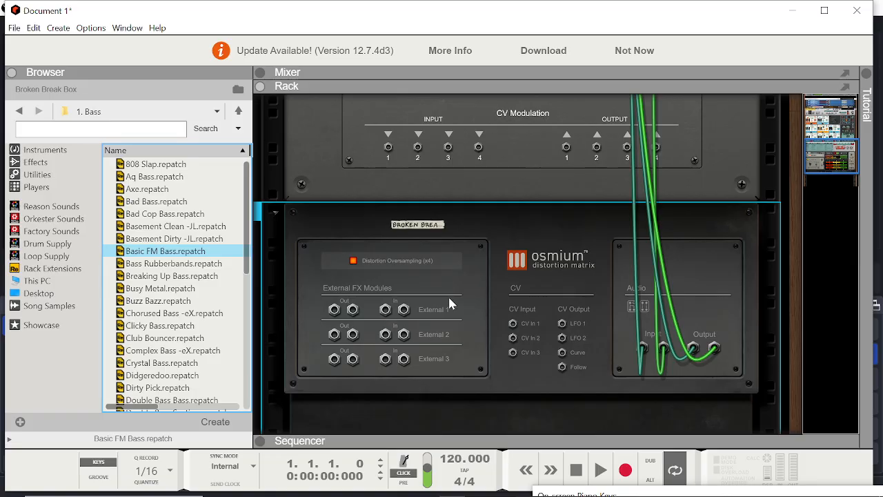
key(Tab)
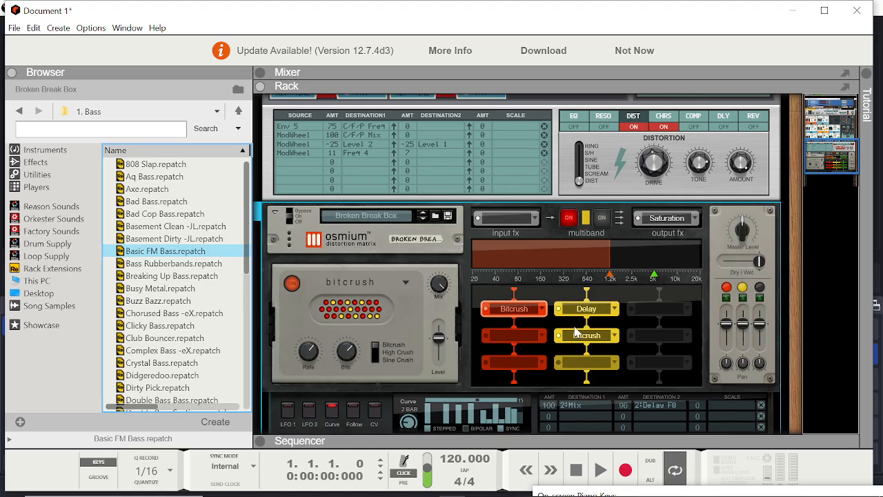
click(45, 166)
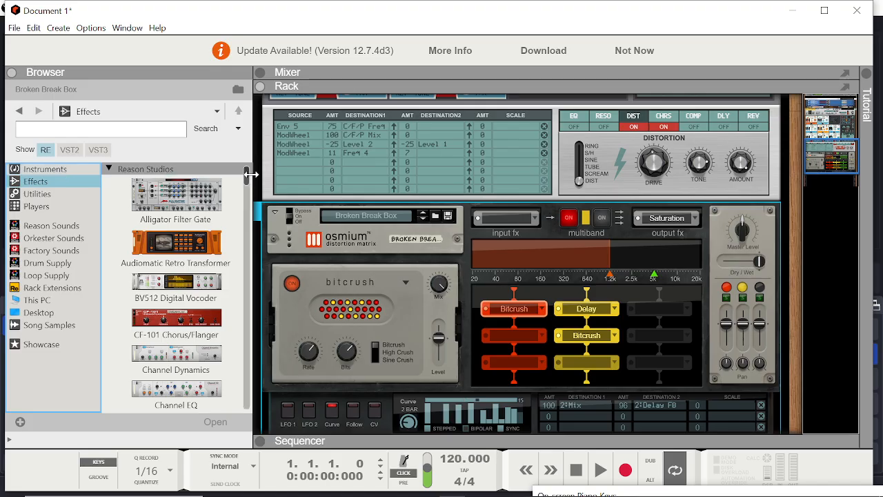
drag(247, 178, 249, 230)
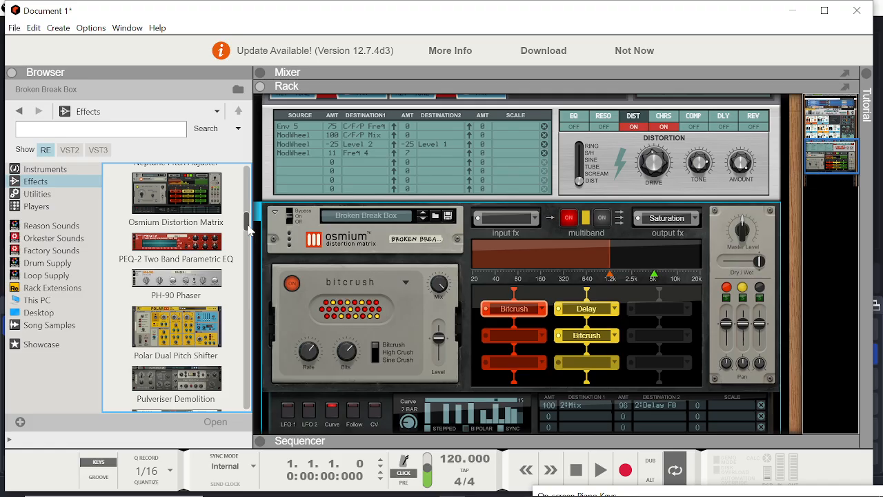
drag(248, 229, 251, 242)
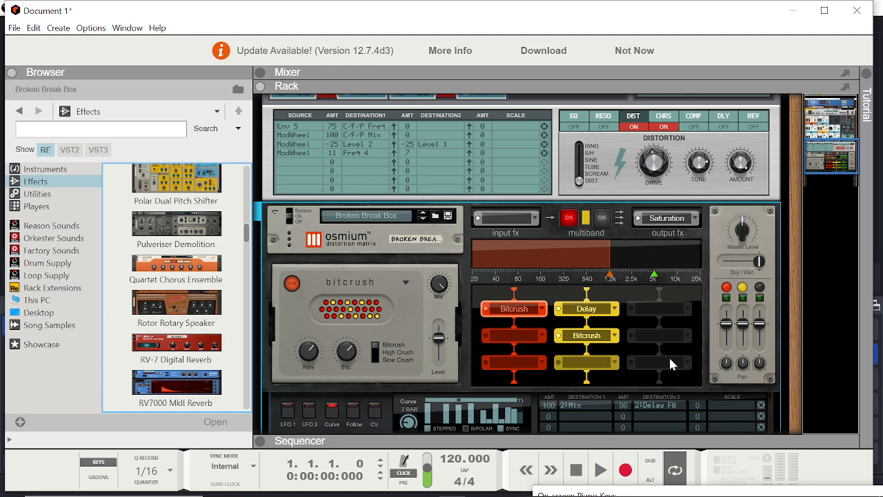
Try the Compact Cassette Drums patch in Osmium, and return to Broken Break Box
drag(829, 166, 831, 178)
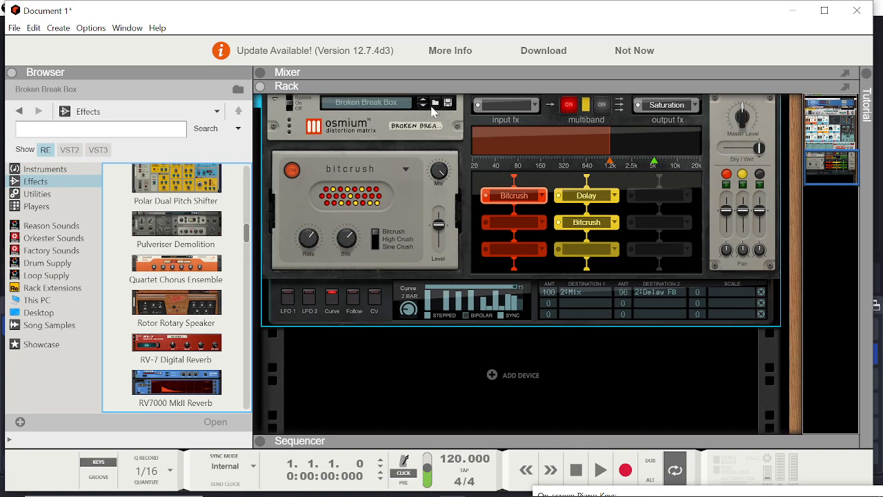
click(423, 106)
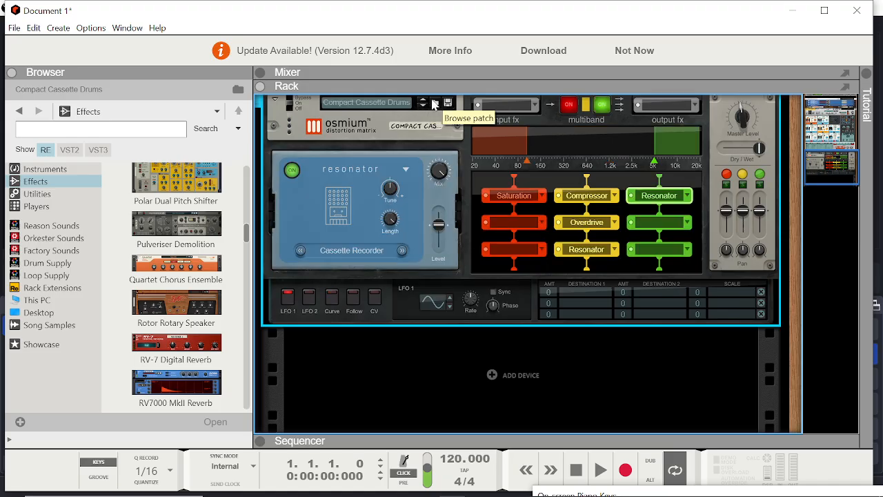
click(425, 102)
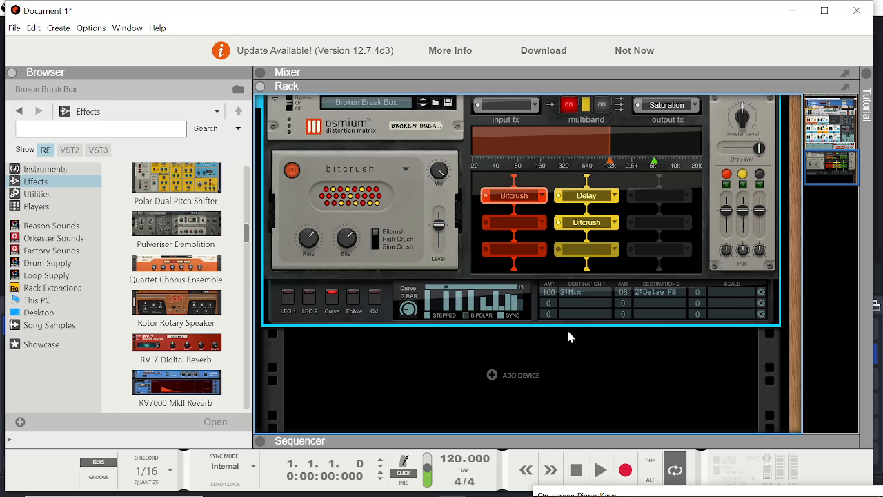
mouse_move(455, 492)
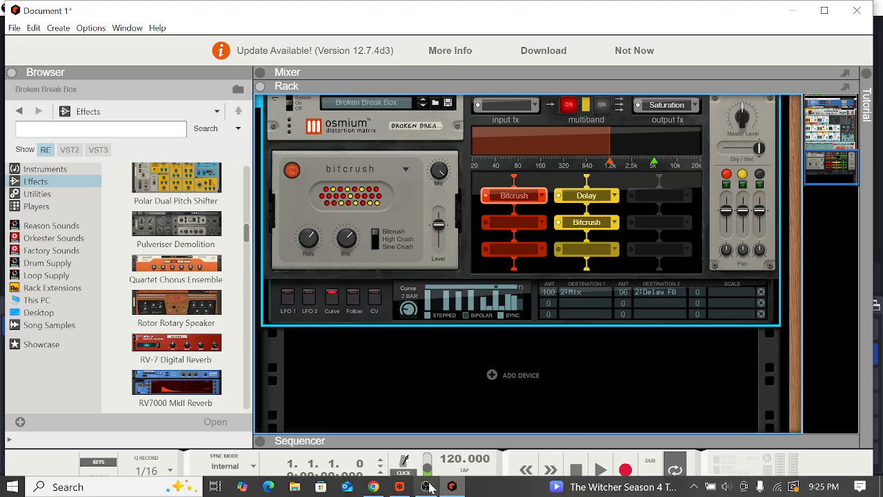